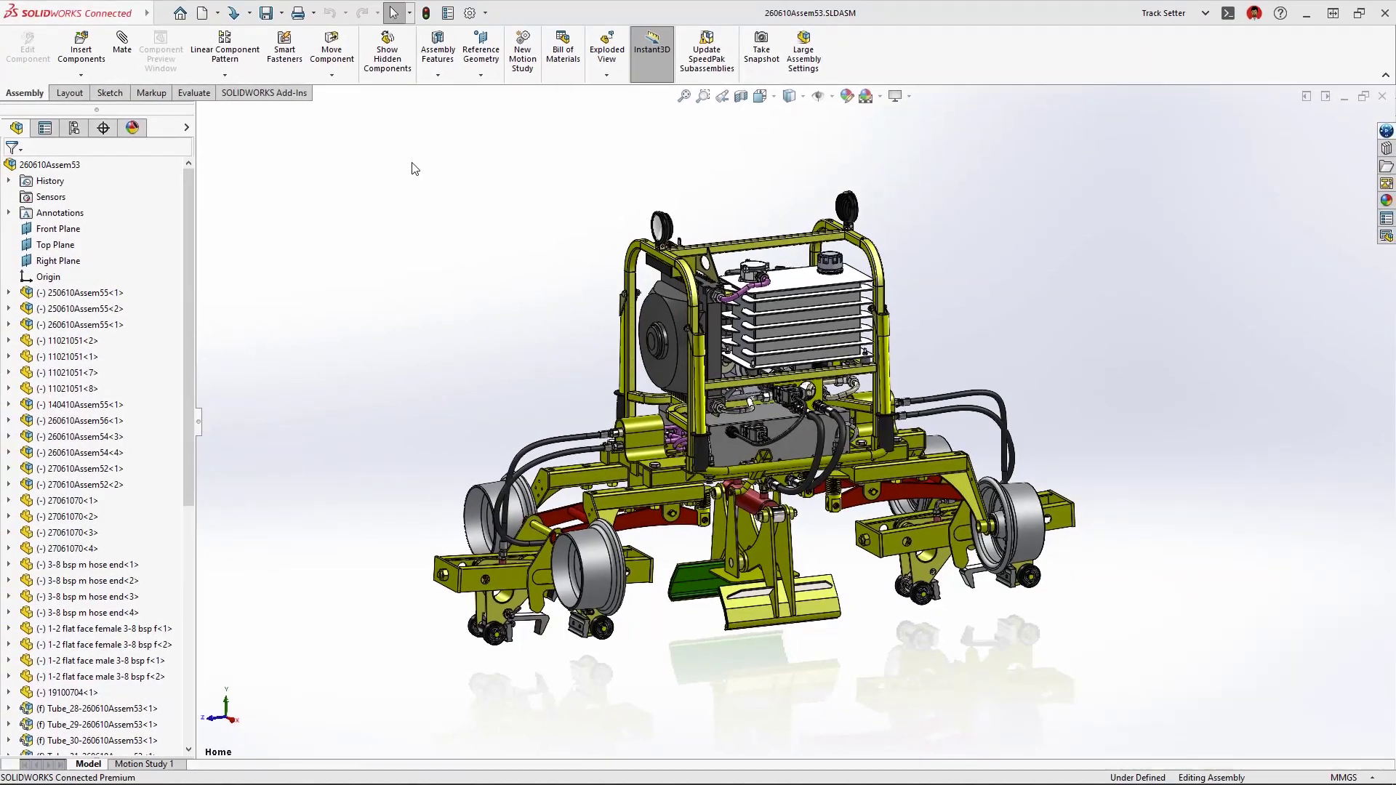
Step: Open the yellow hydraulic hose guard from the assembly as its own part
right_drag(520, 293, 521, 238)
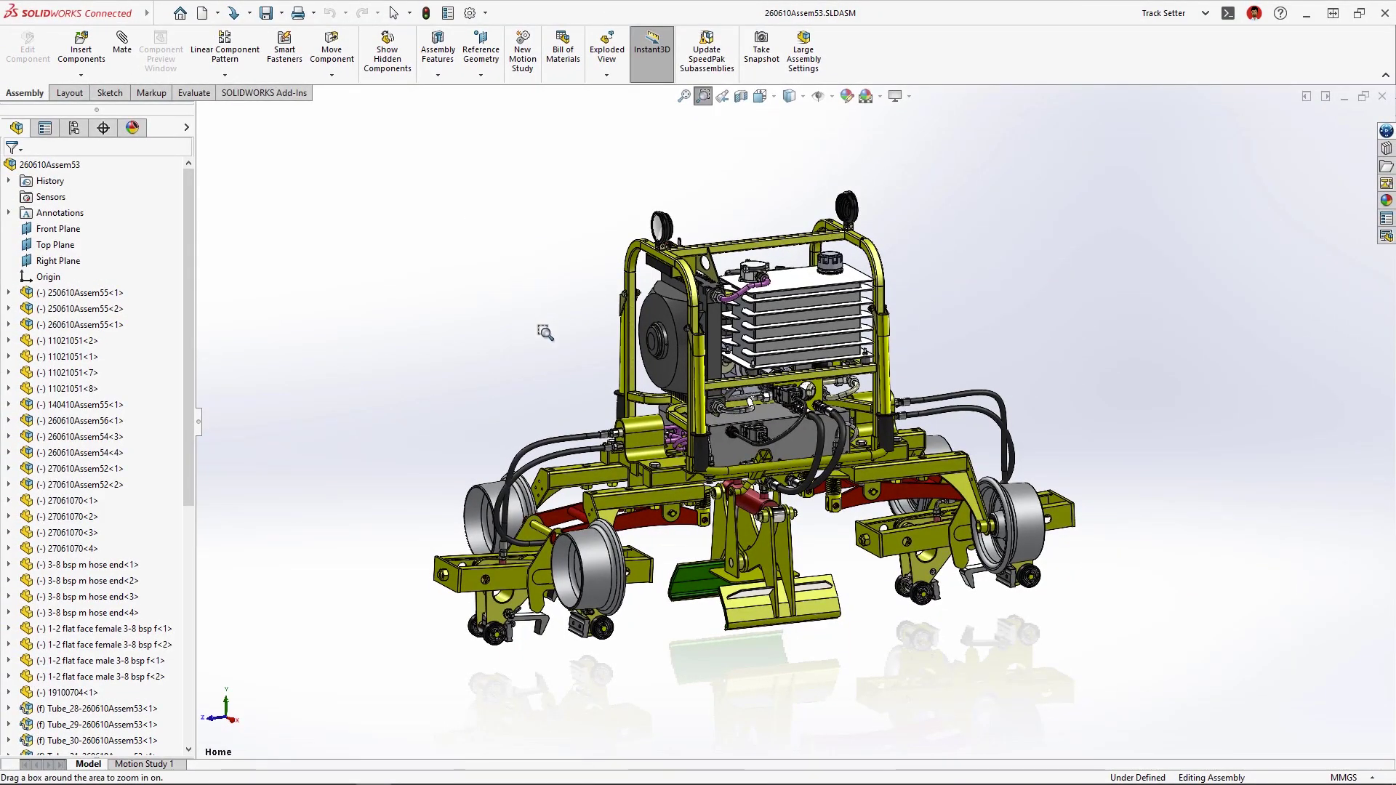
drag(544, 332, 585, 521)
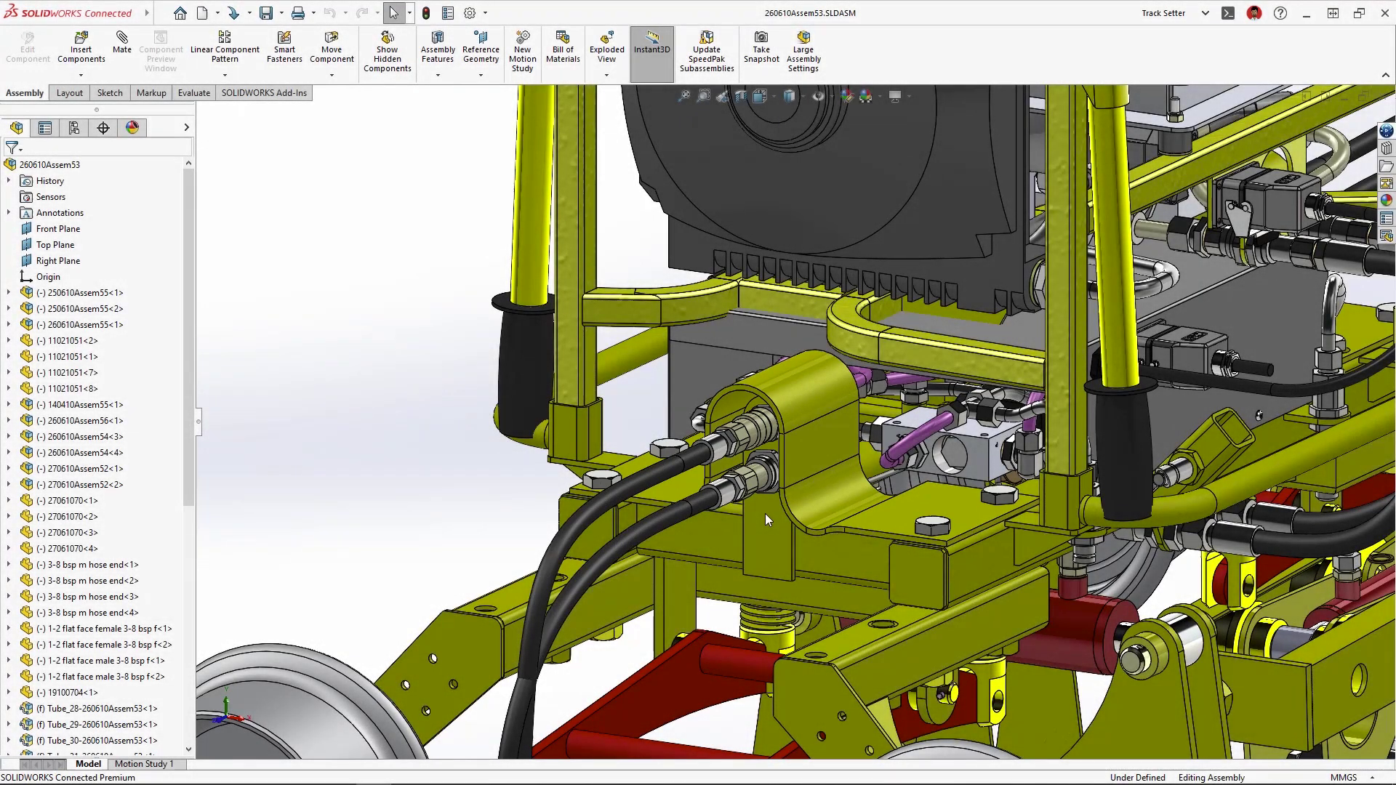
click(797, 461)
click(868, 363)
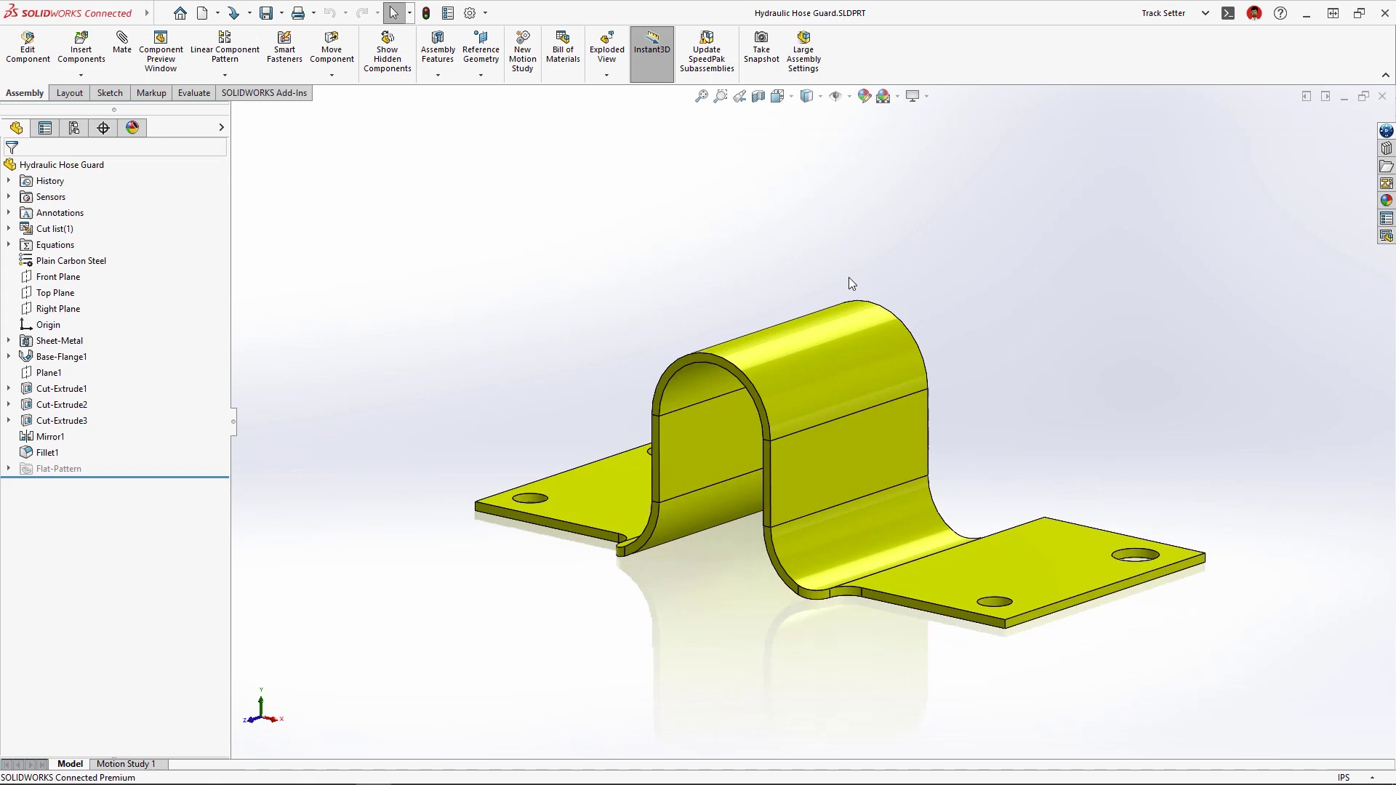
Step: Extend the hose guard's base flange in its second direction so that the overall width is 10 in
key(d)
click(902, 329)
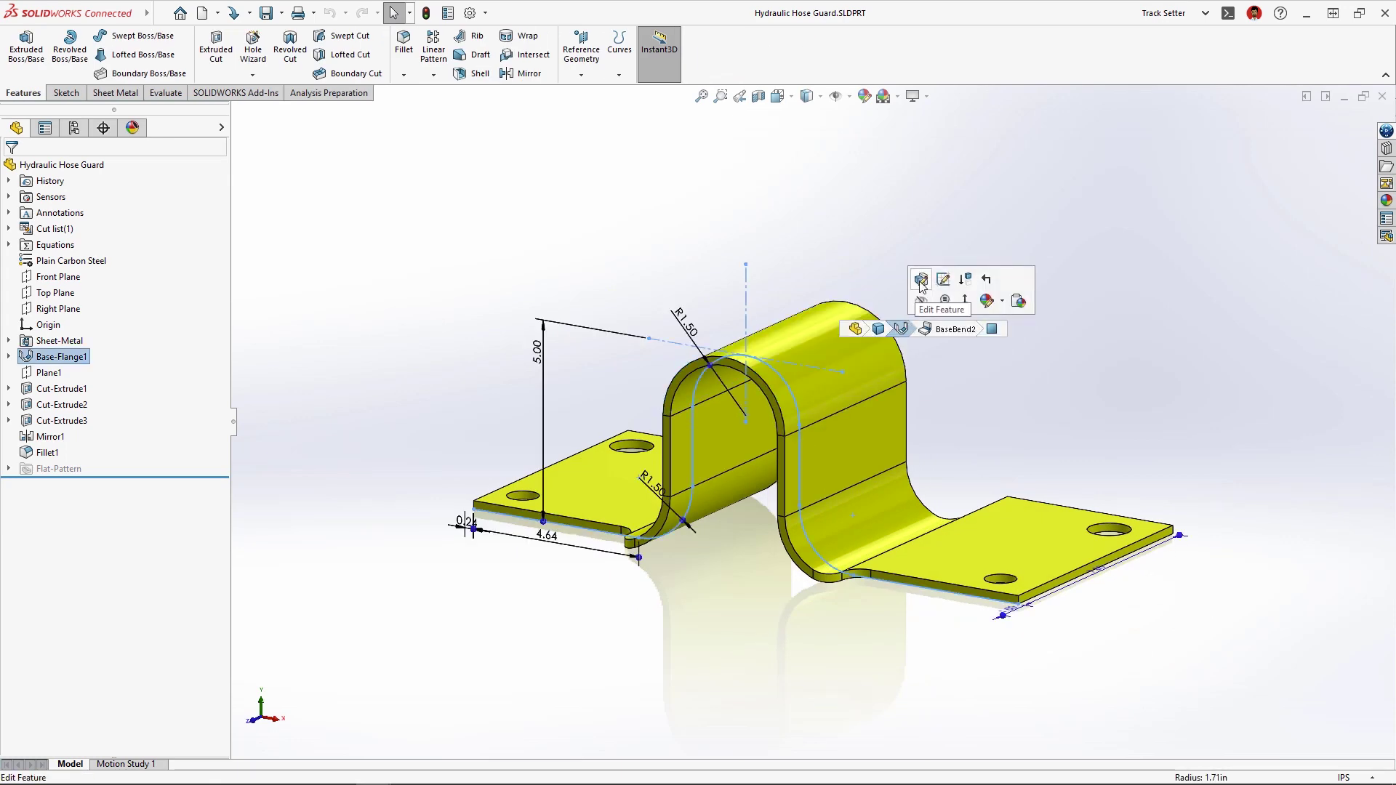
click(918, 282)
drag(722, 424, 679, 466)
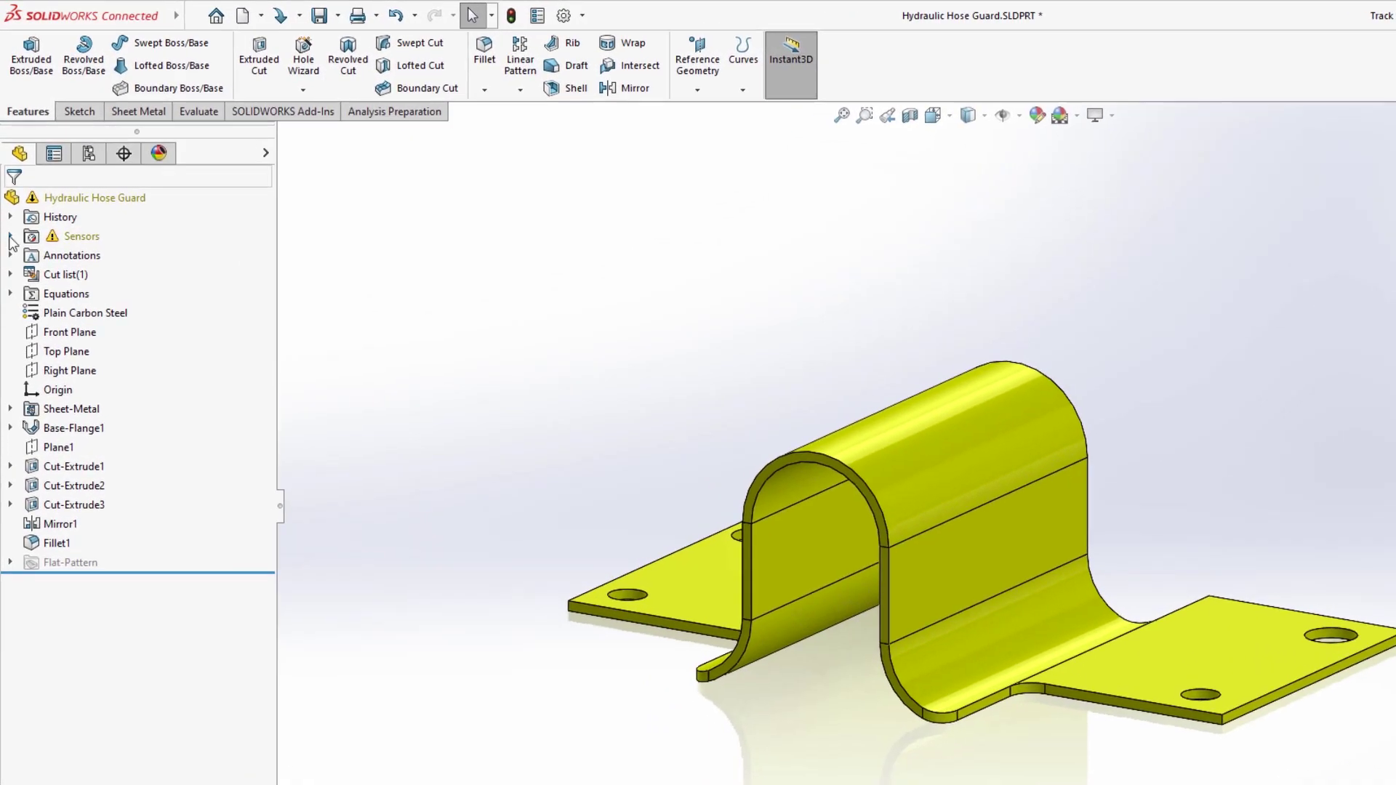
Step: Examine the property and alert settings of the sheet metal bounding box width sensor and leave them unmodified
click(9, 207)
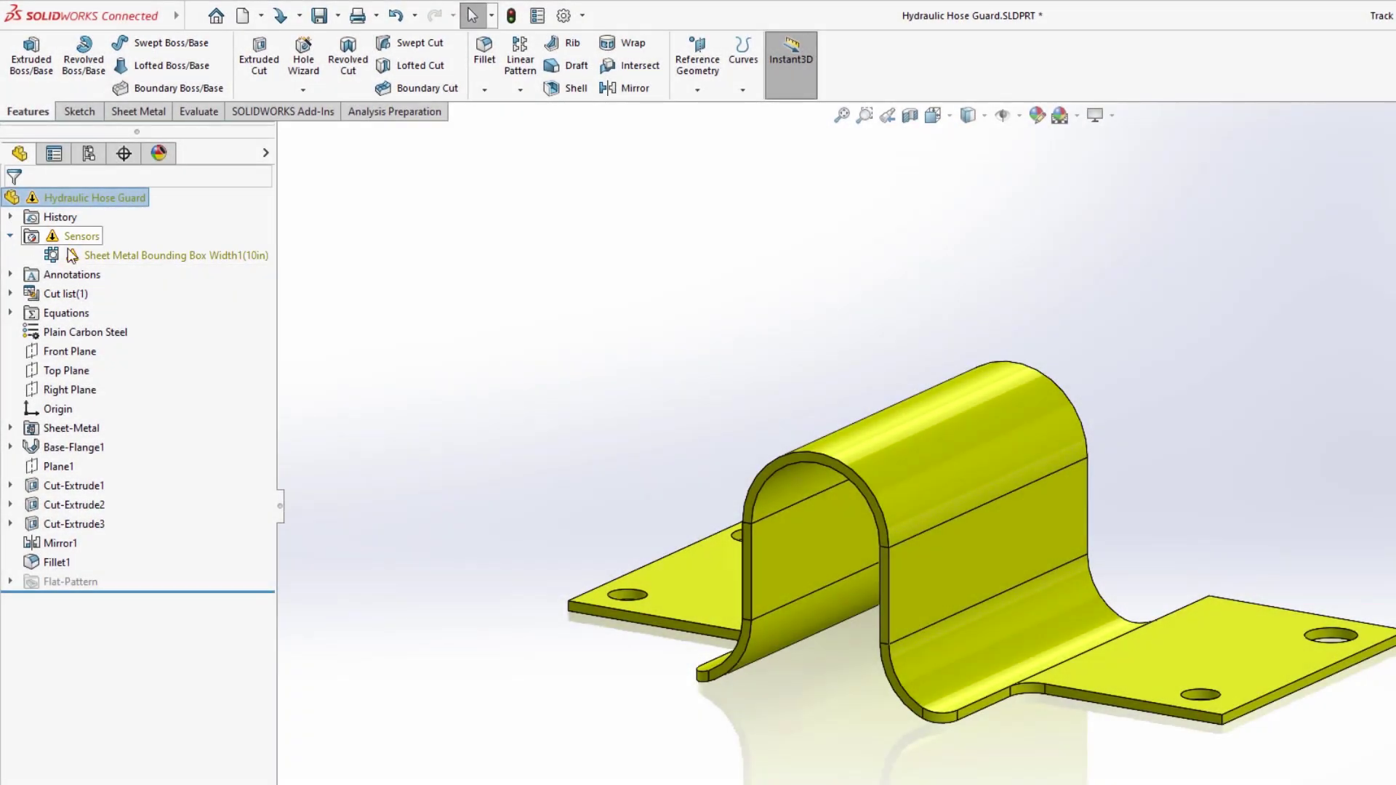
right_click(136, 255)
click(248, 293)
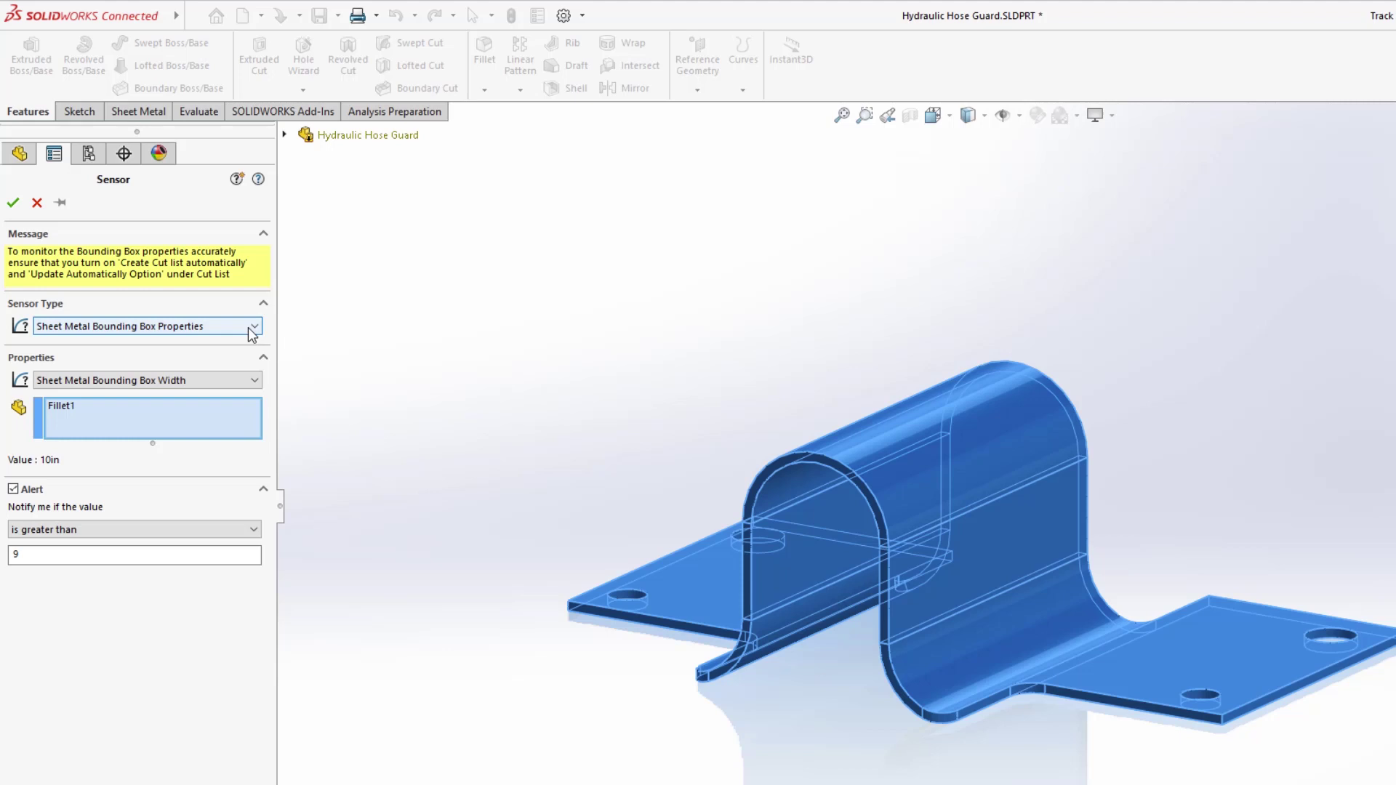
click(255, 380)
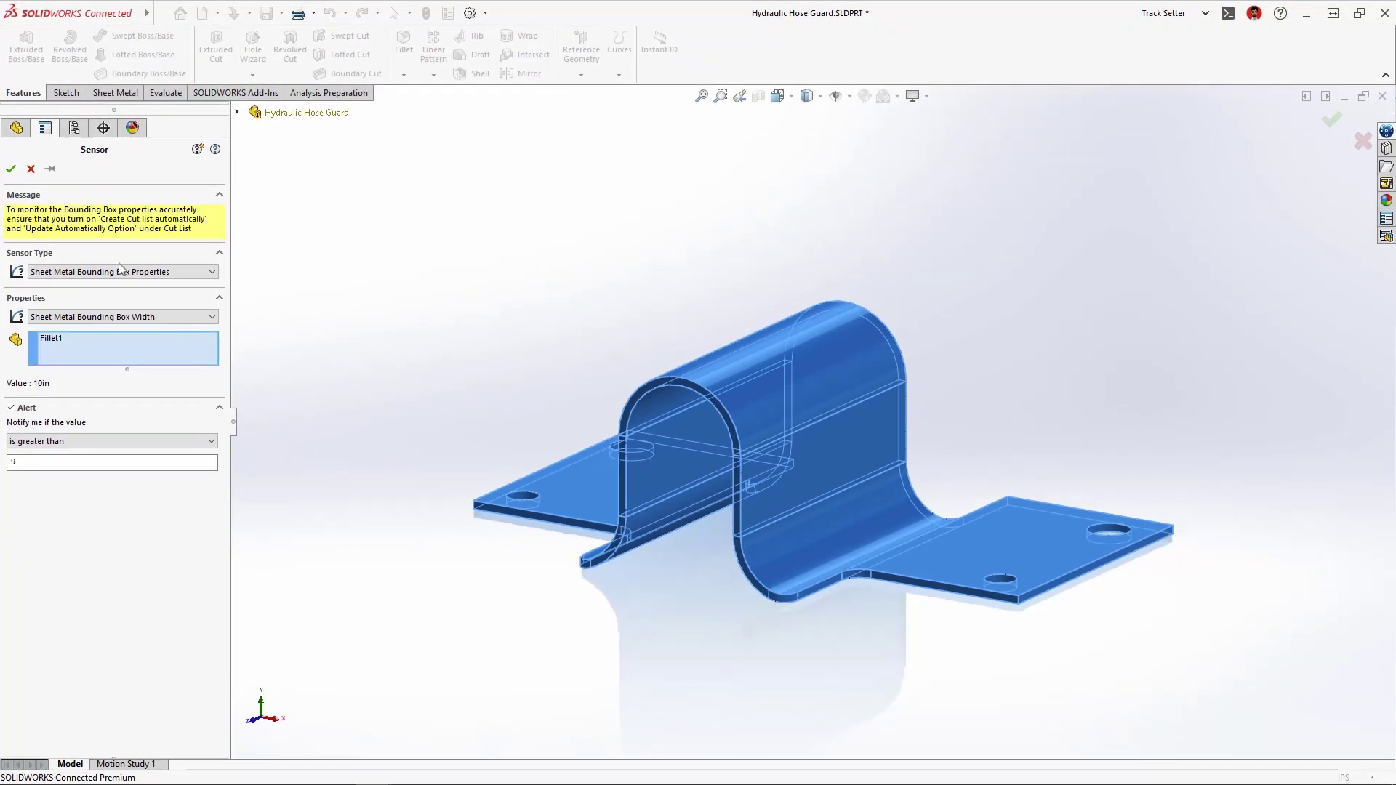
click(31, 169)
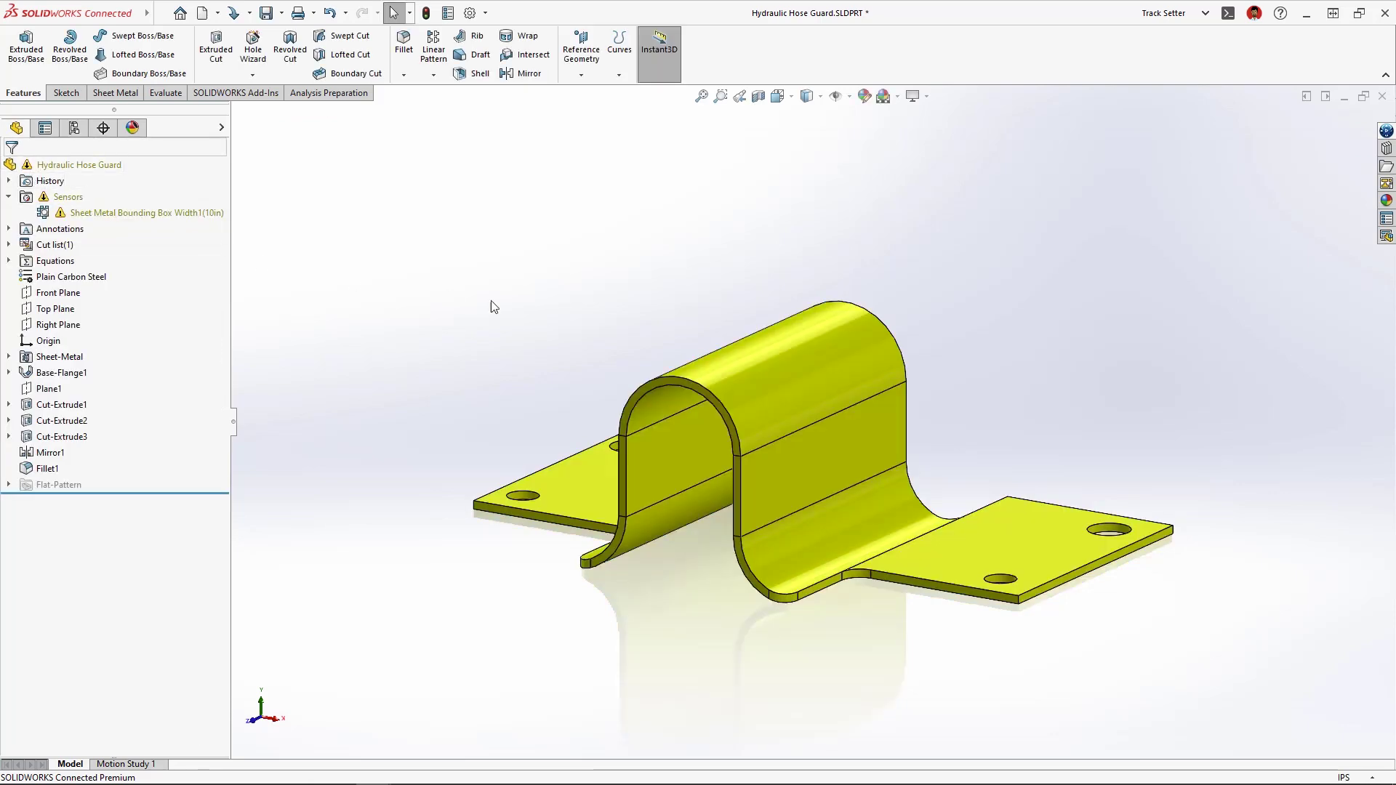
Step: Set the base flange's second direction depth to 2.00 in
click(807, 374)
click(830, 372)
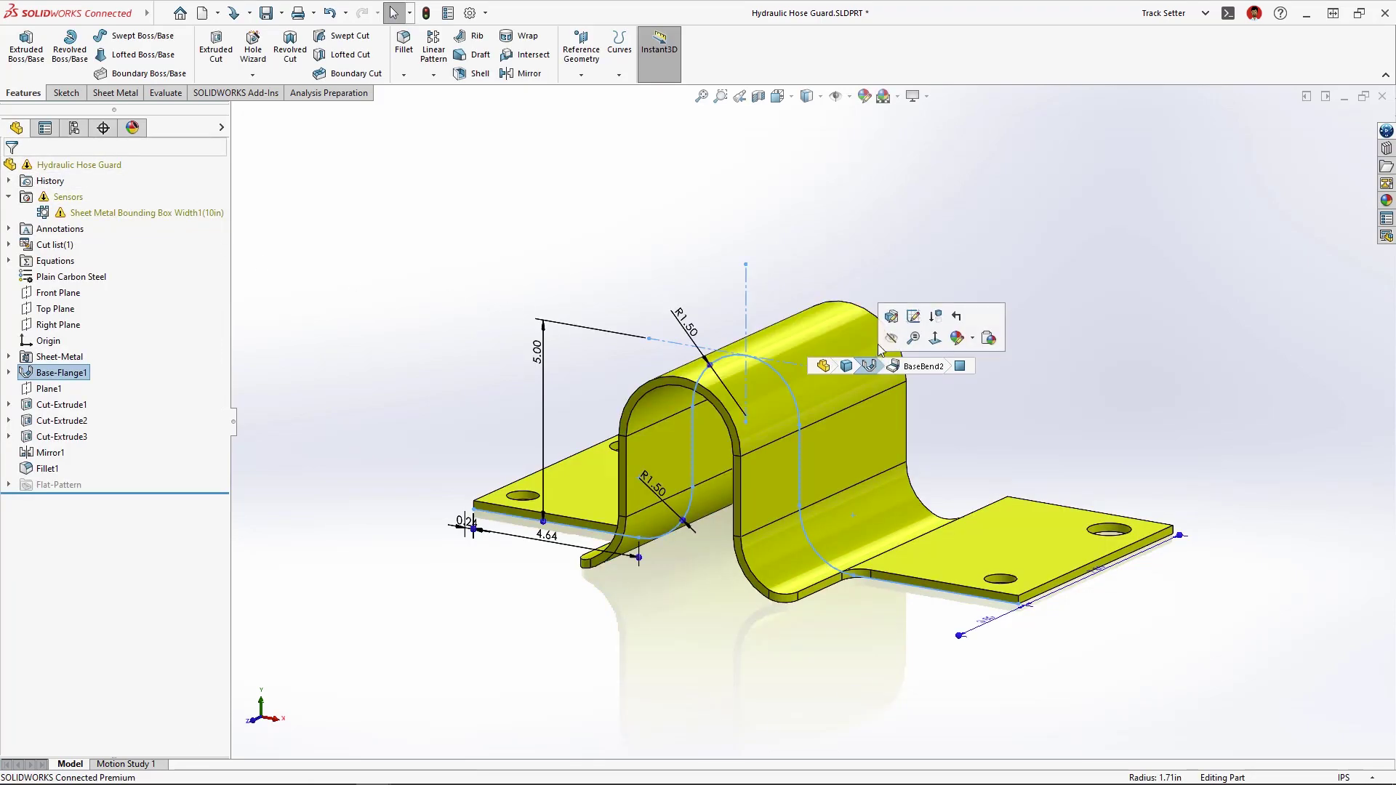
click(674, 444)
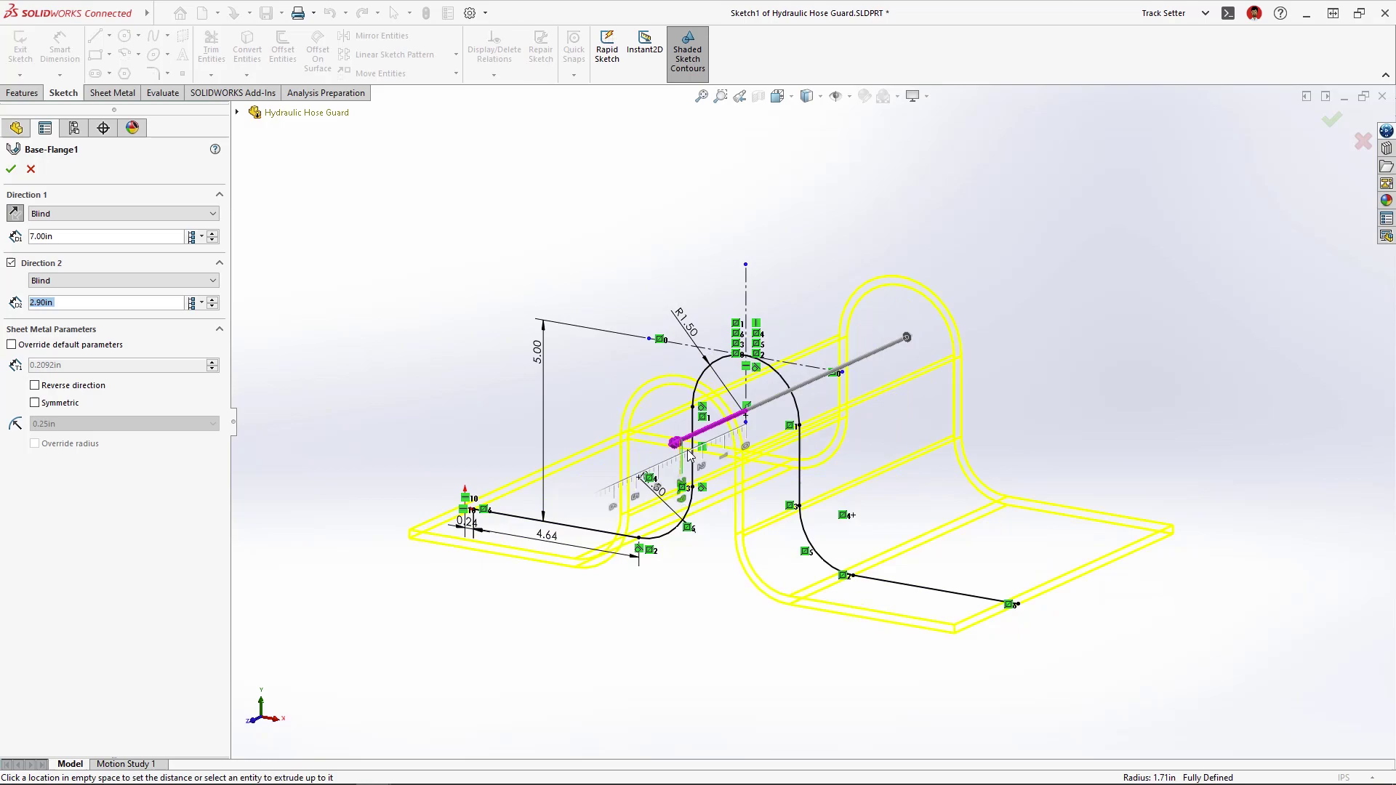
click(696, 460)
key(Return)
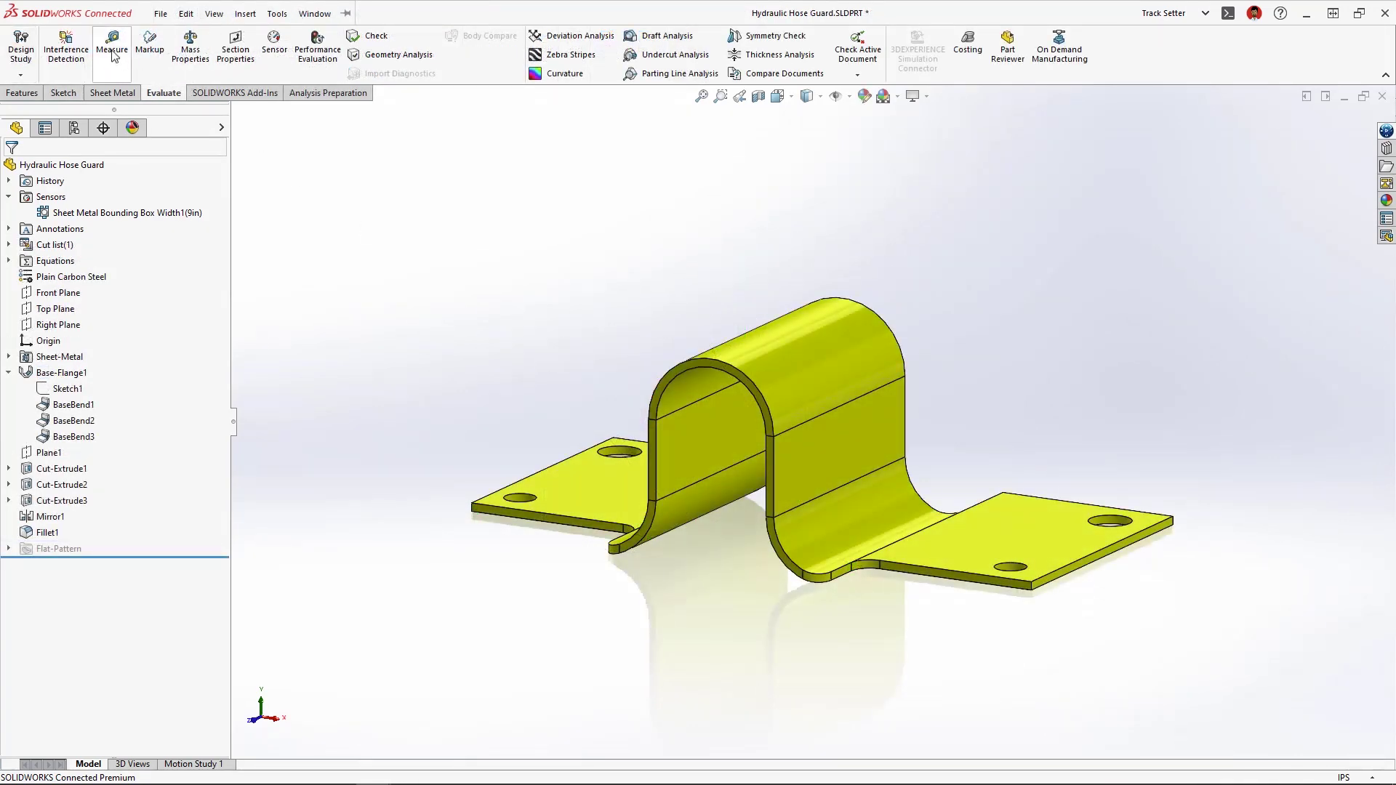
Step: Measure the radii of the hose guard's lower bend face and the inner face of its top bend
click(111, 43)
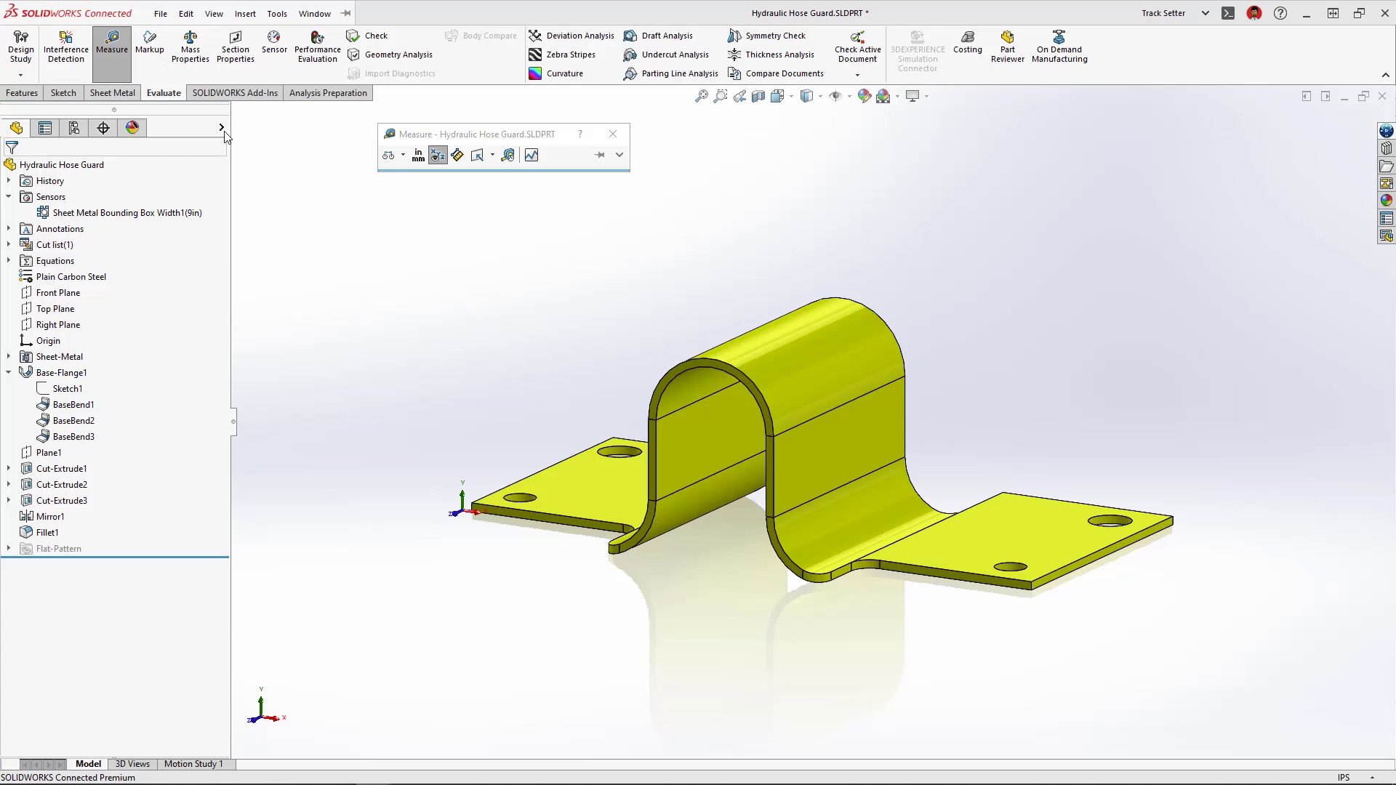
click(873, 497)
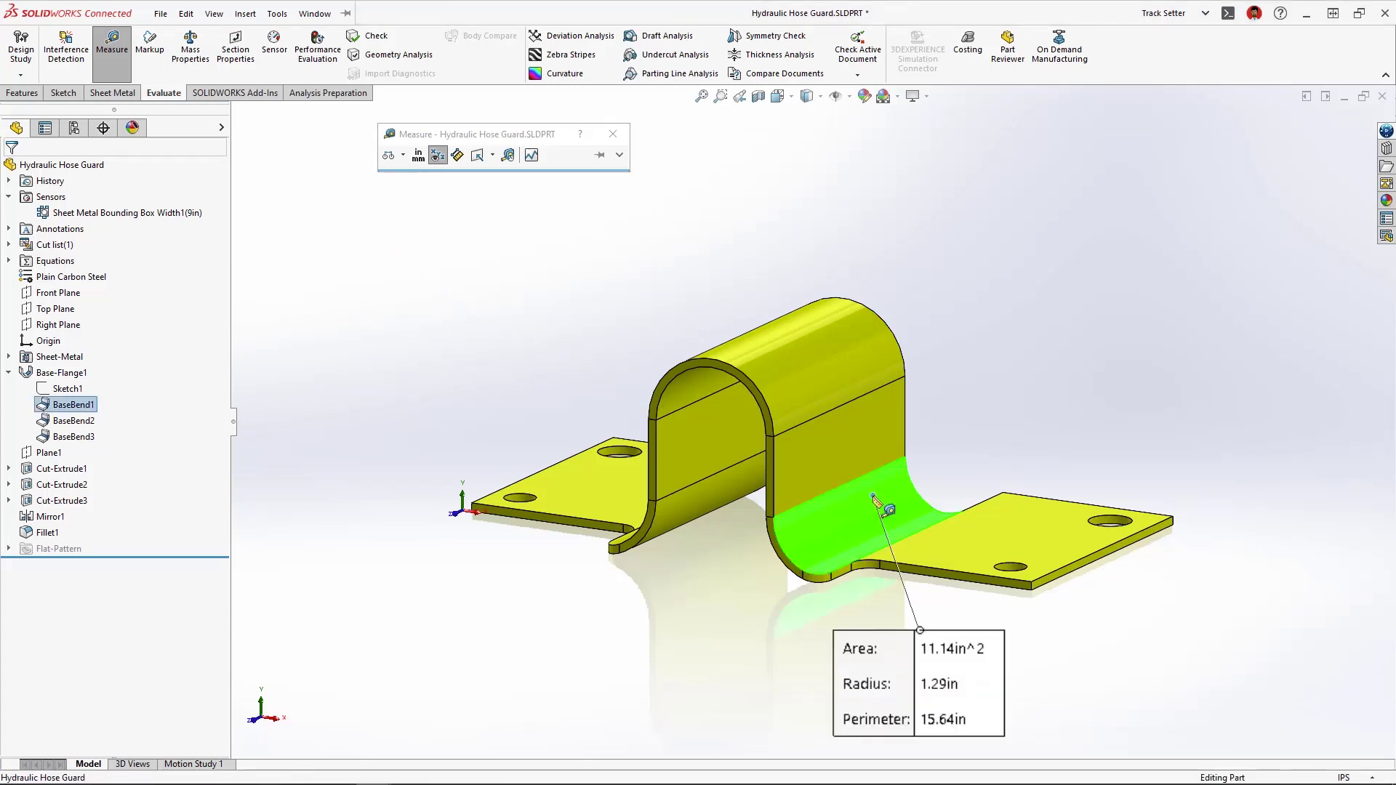
click(692, 387)
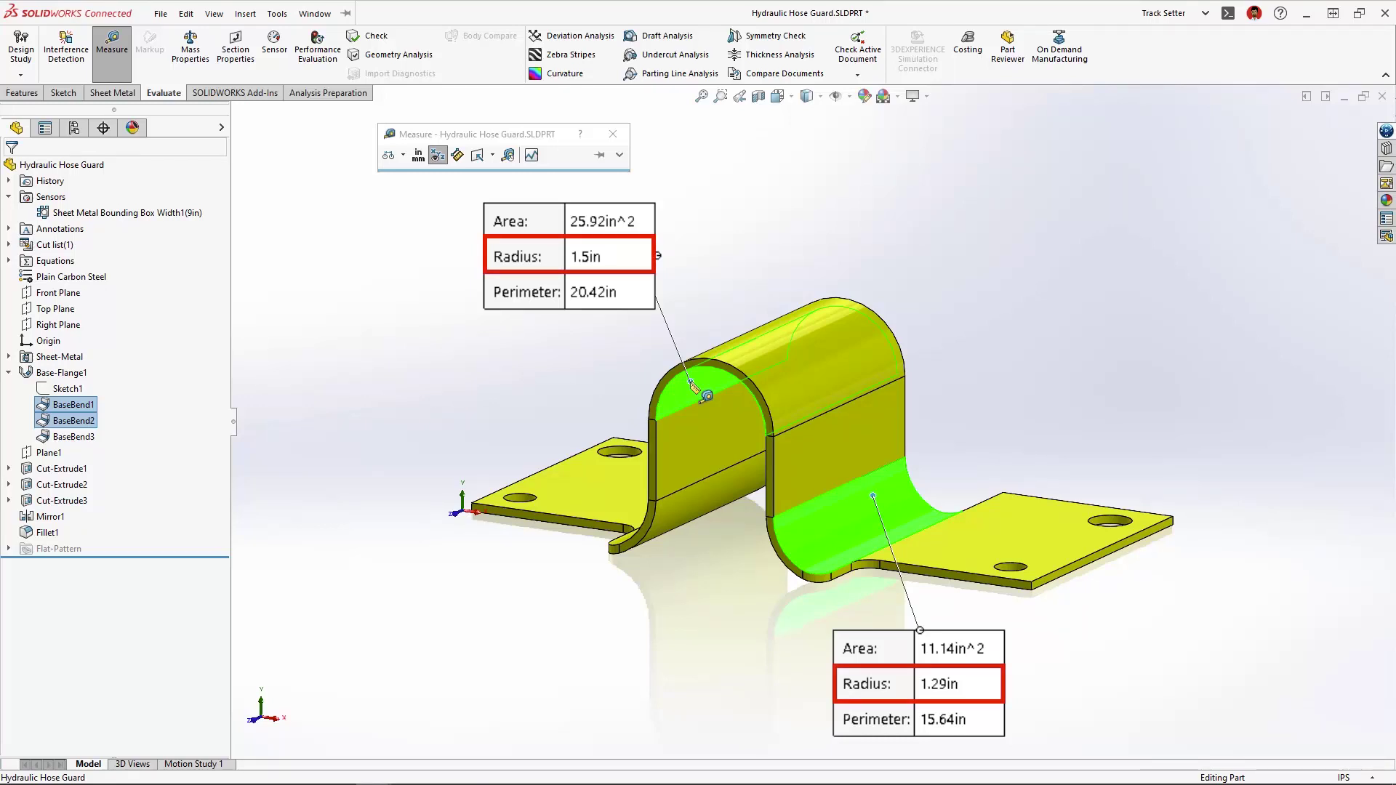
key(Escape)
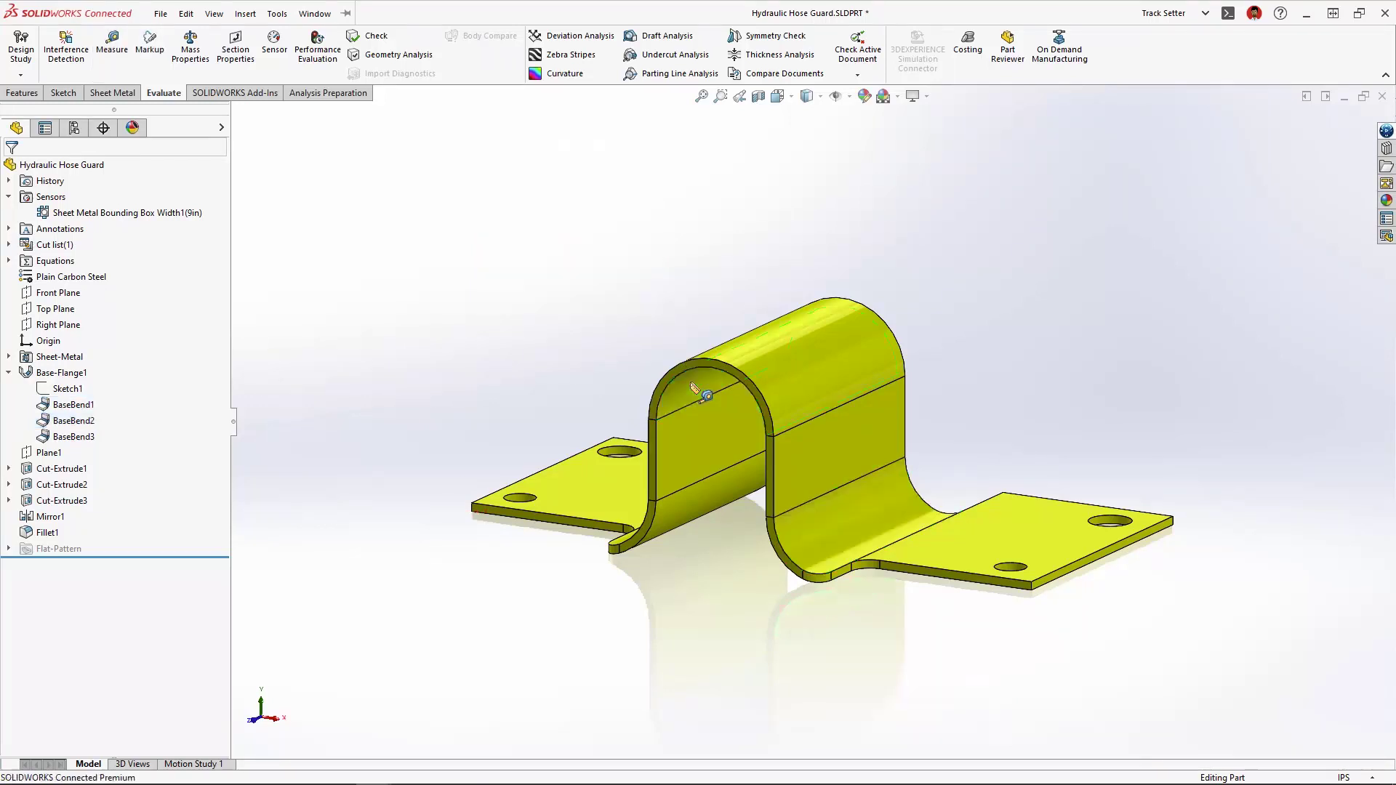
Step: Set the base flange's sheet metal thickness to Symmetric about the sketch profile
click(693, 384)
click(754, 373)
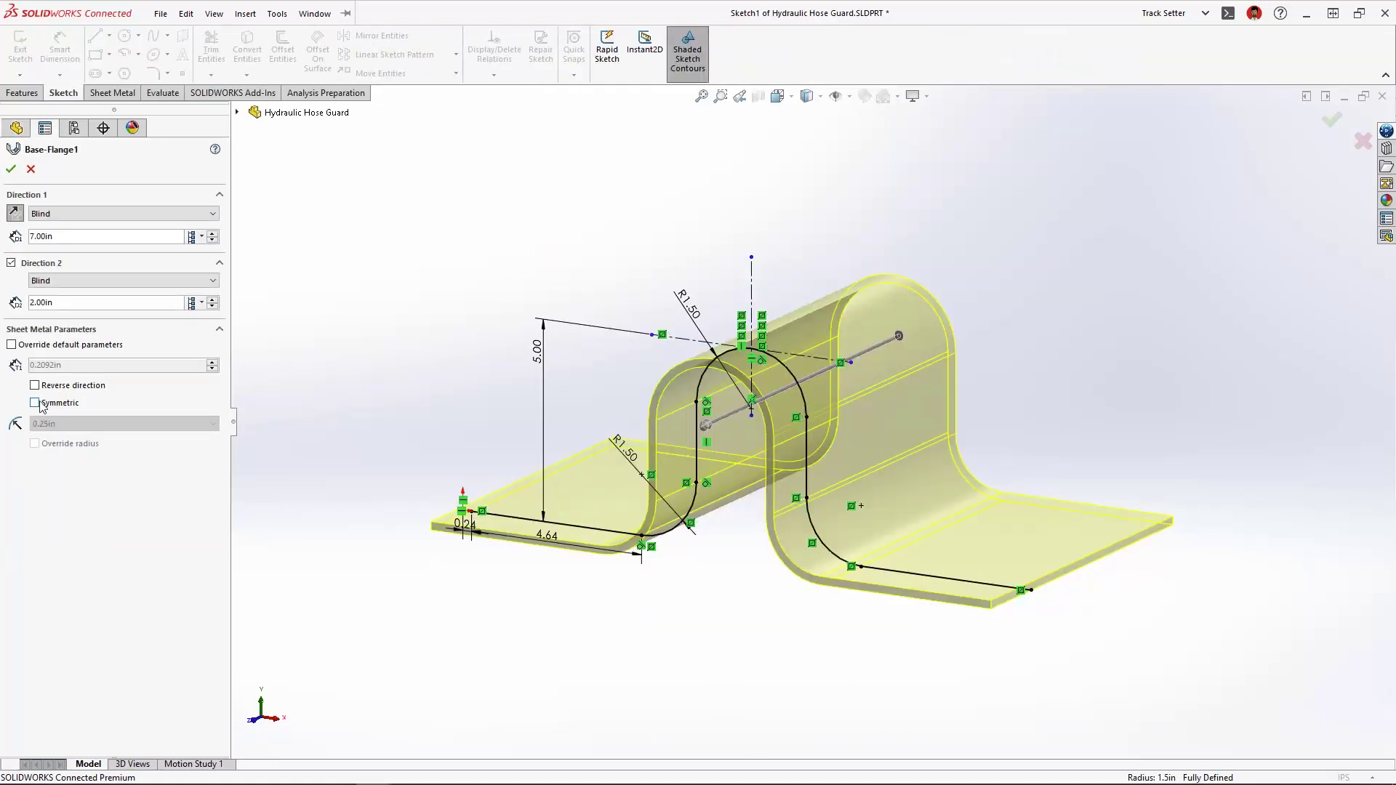
click(35, 404)
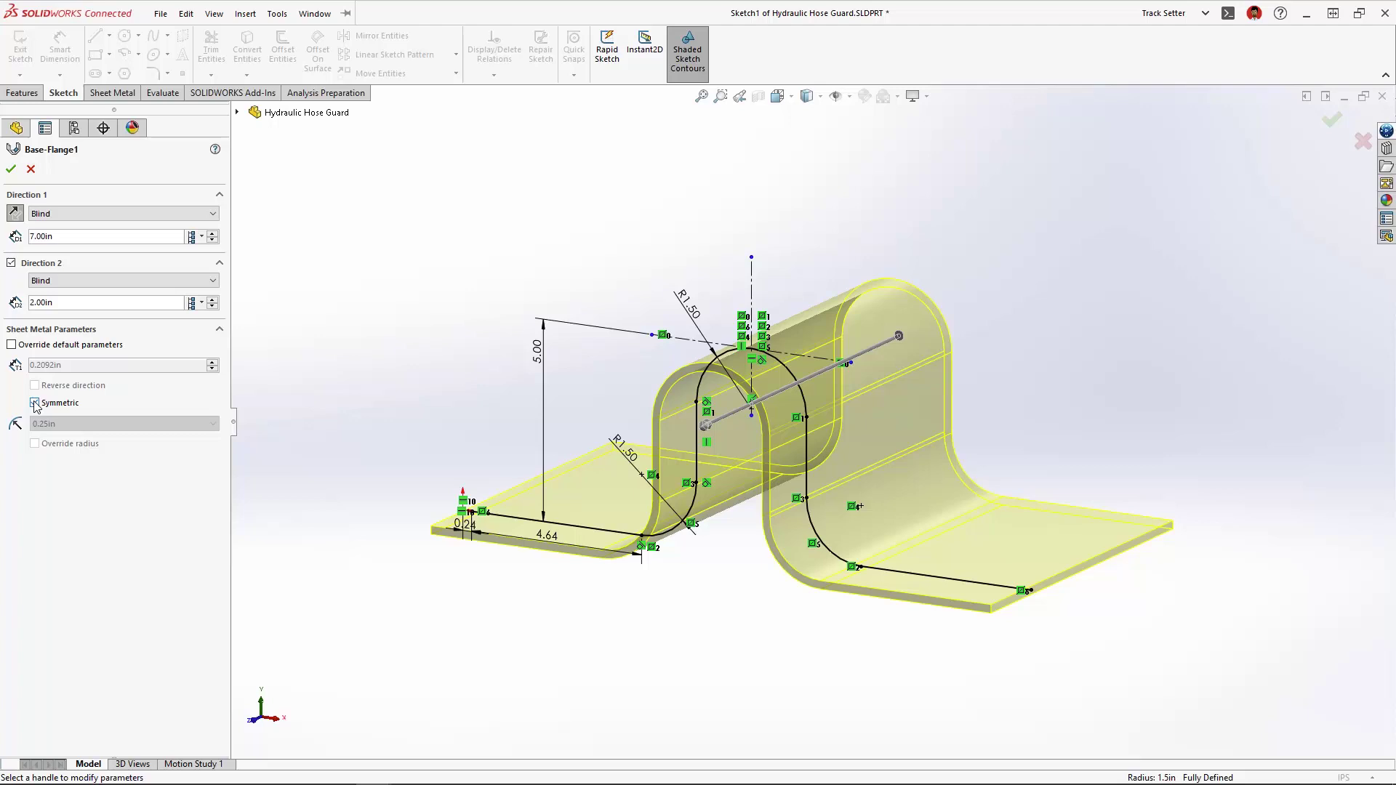
click(11, 169)
Step: Measure the lower and top bend radii again to compare them with the symmetric thickness applied
click(111, 45)
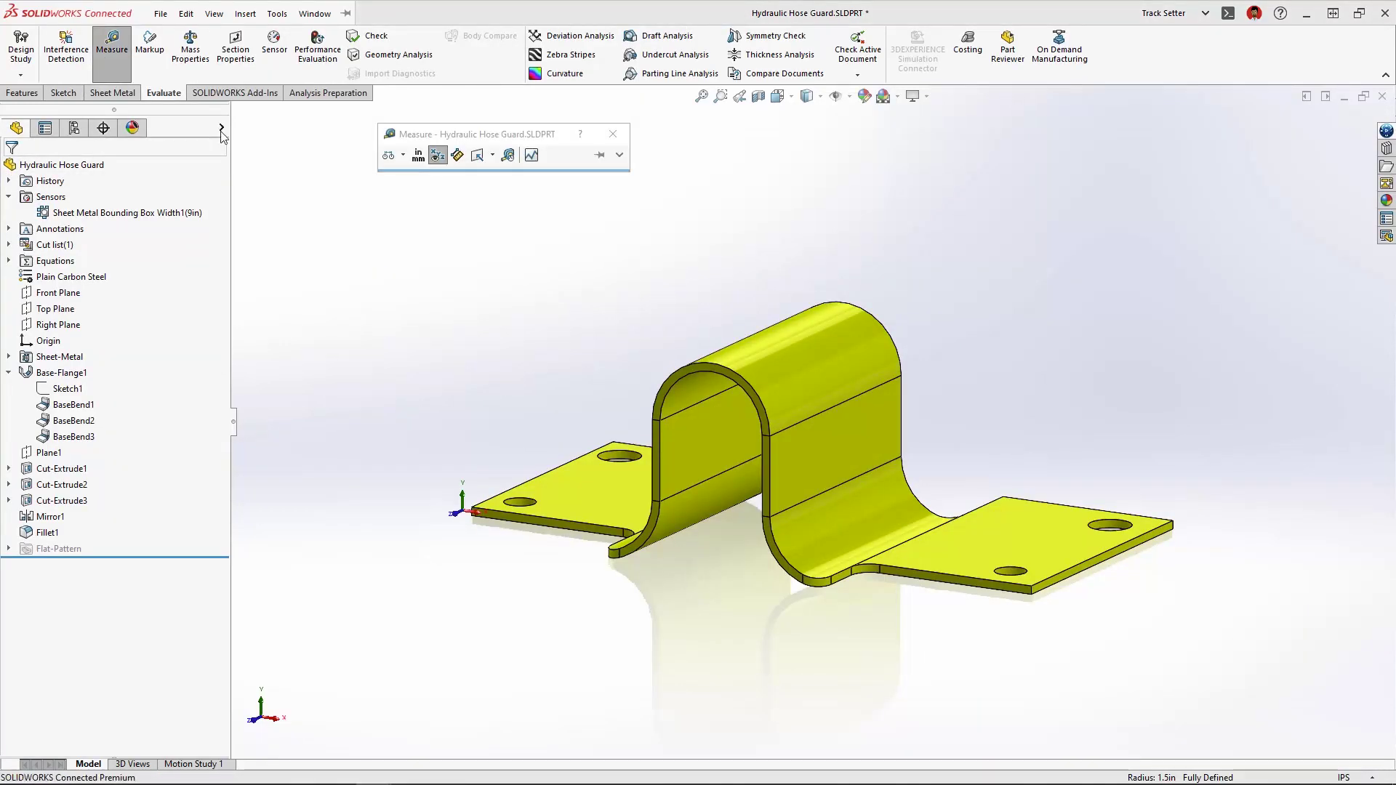
click(883, 495)
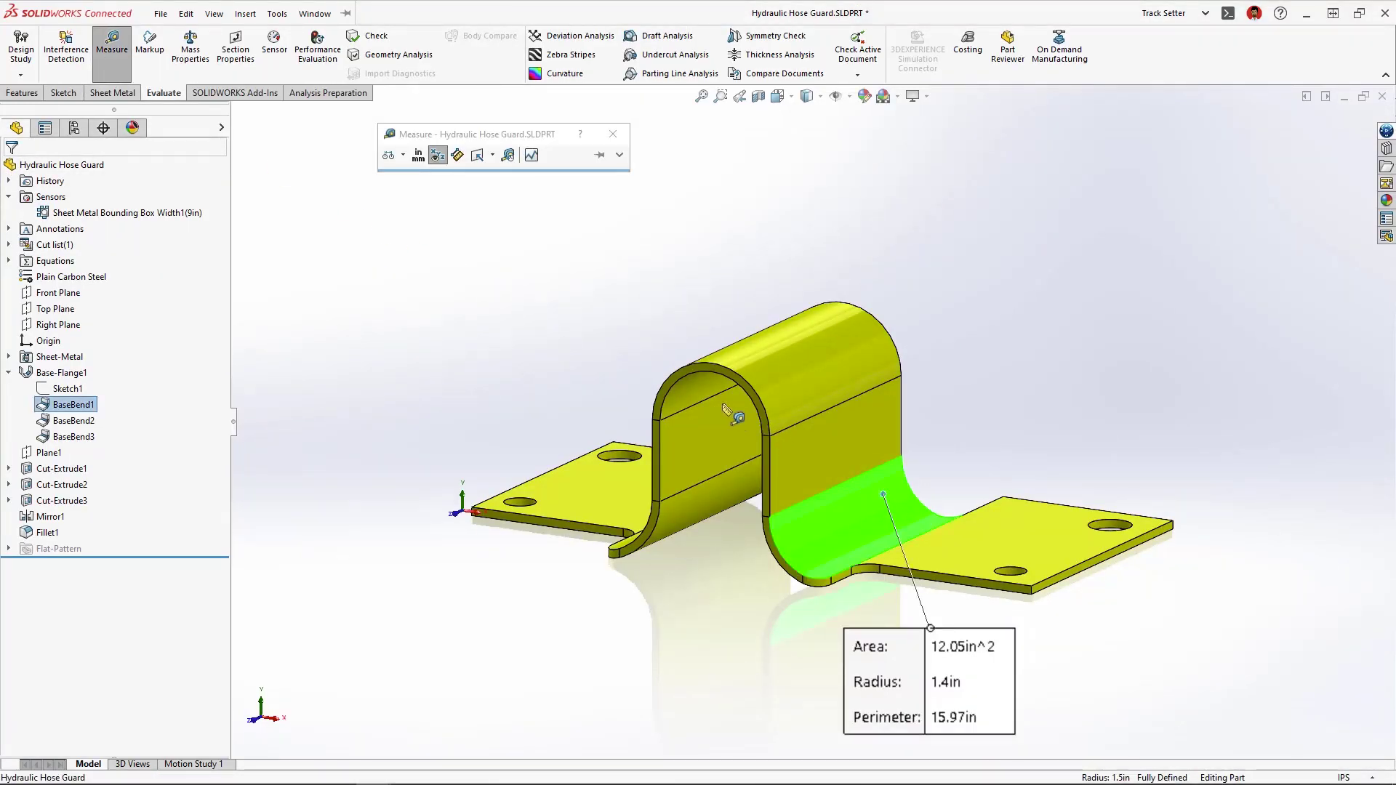
click(699, 389)
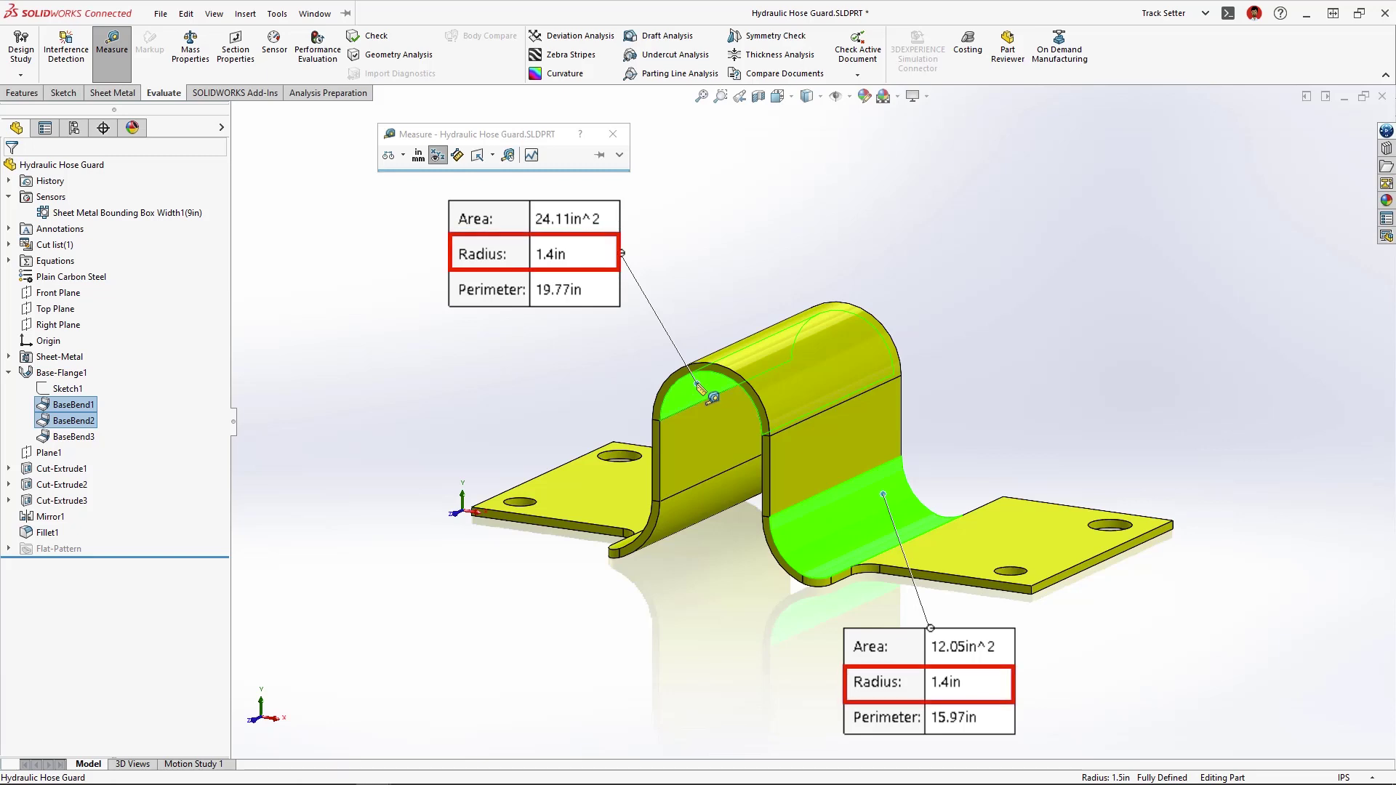
key(Escape)
Step: Open the hose guard's drawing and examine the bend notes in the flat pattern view
click(696, 383)
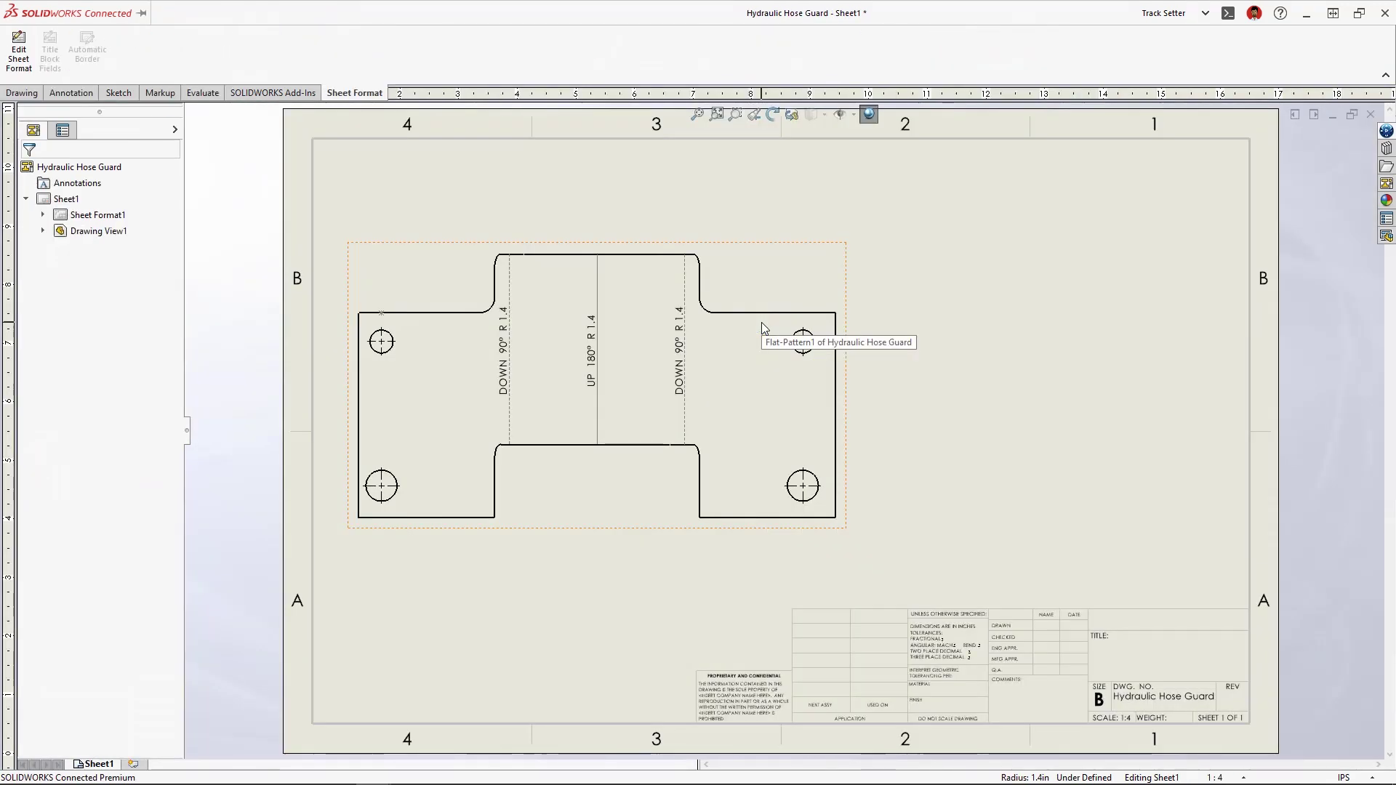
click(761, 321)
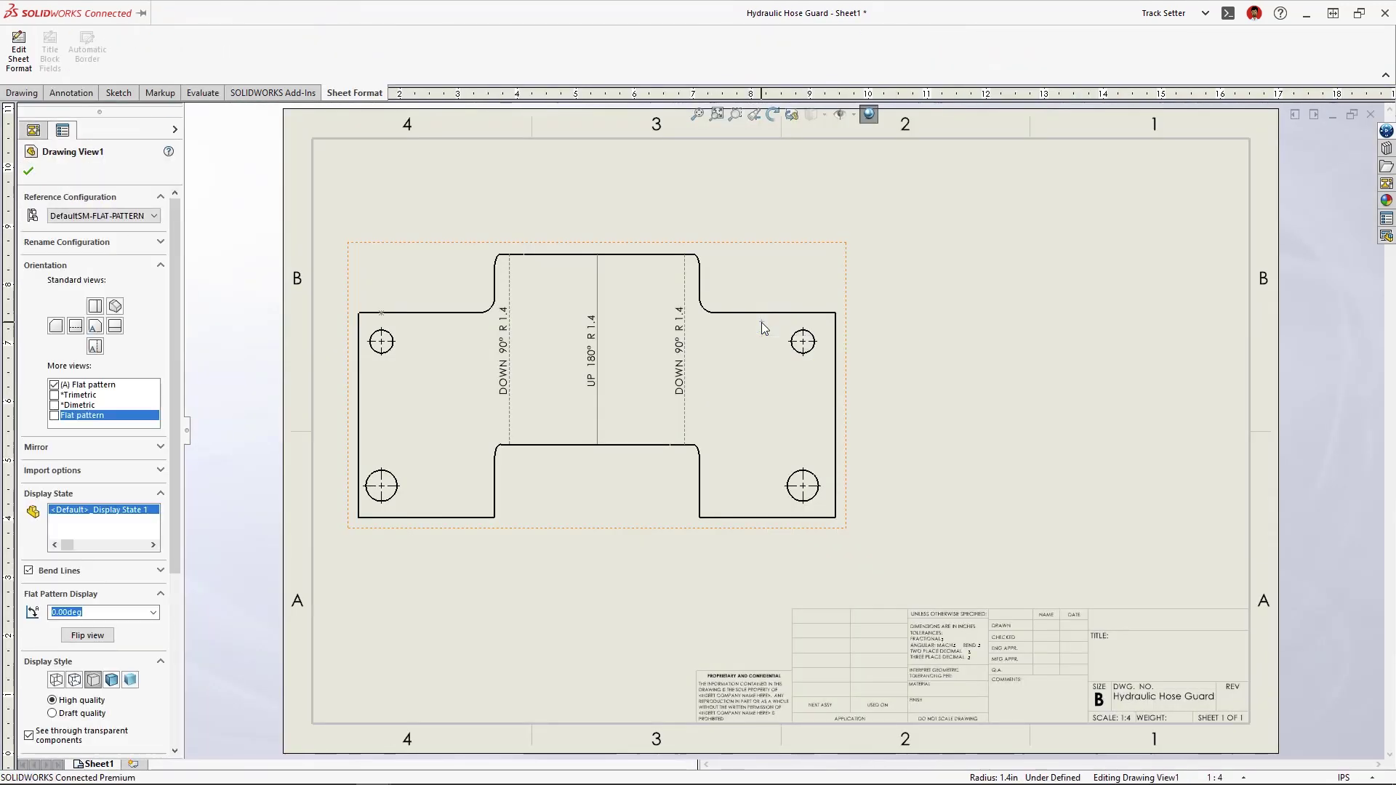
right_click(762, 321)
mouse_move(891, 721)
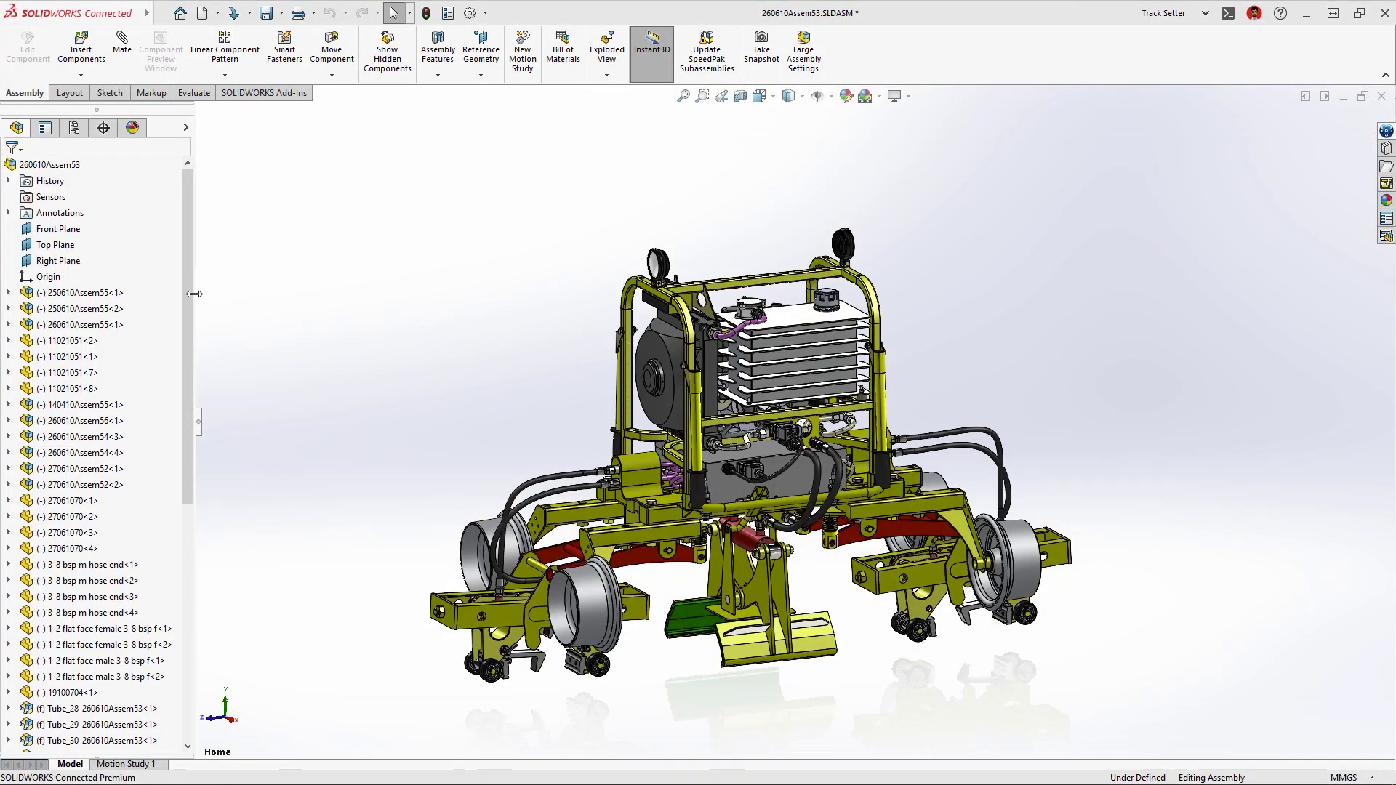
Step: Show 3DSketch2 of the Crate part in the main assembly and edit that part in context
drag(188, 312, 204, 553)
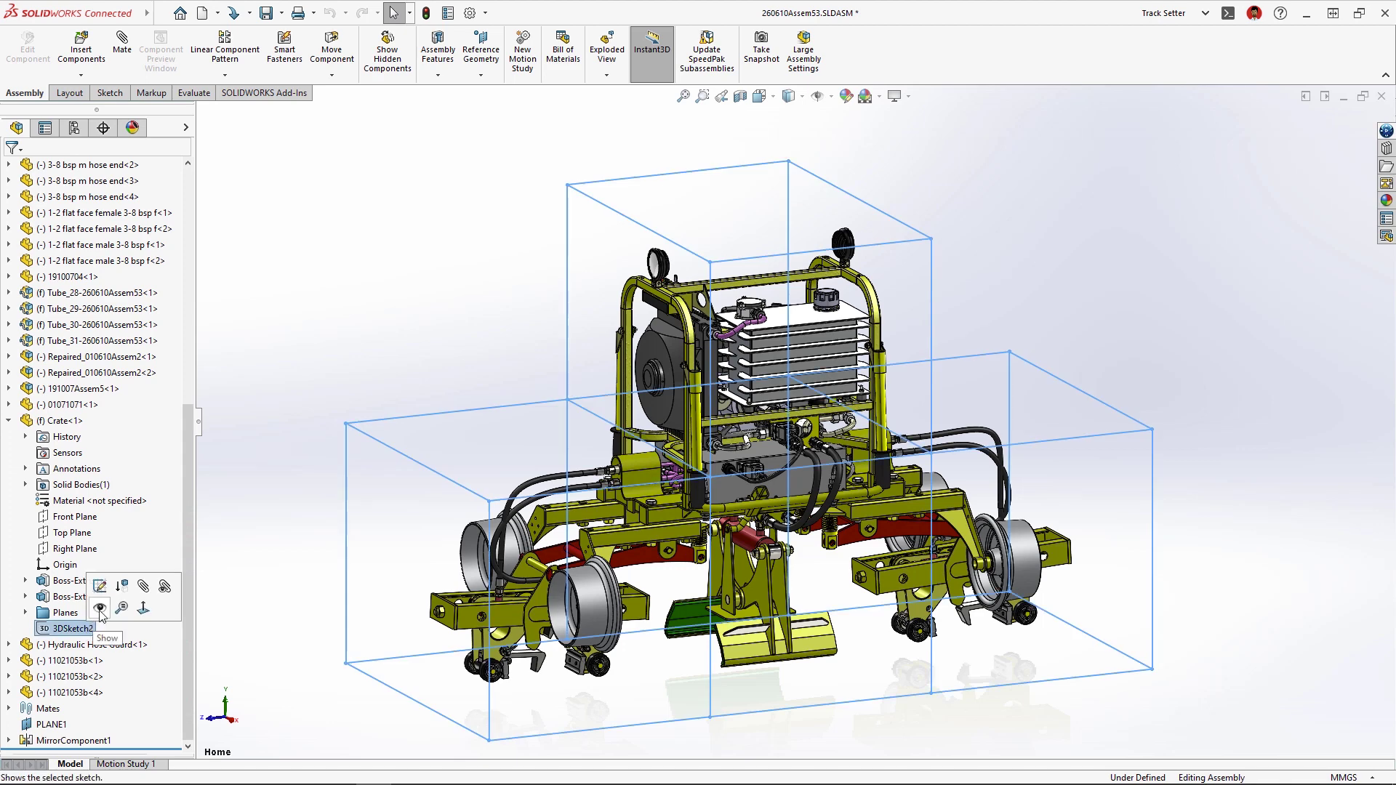
click(72, 422)
click(151, 383)
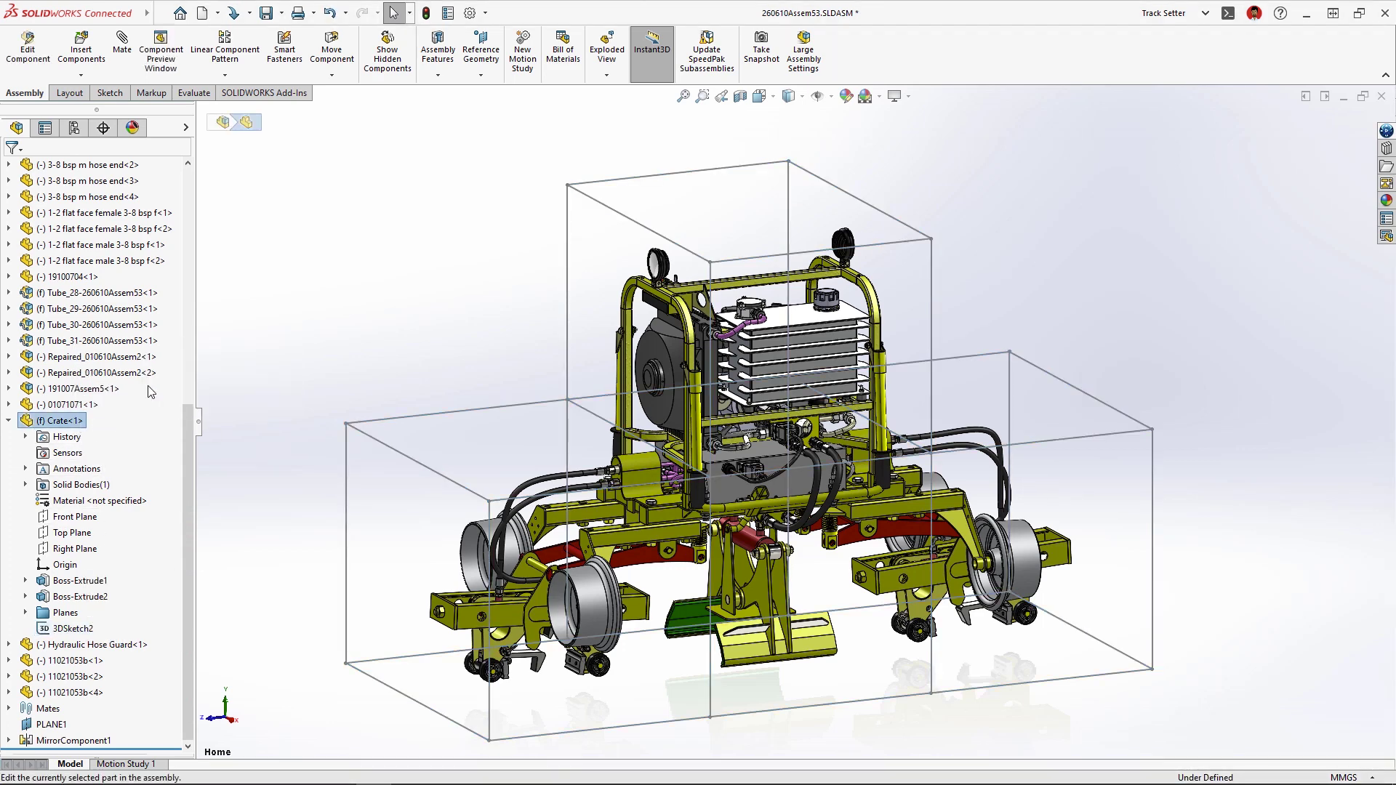
Step: Create a structure system with primary members along all line segments of the crate's 3DSketch2
click(247, 75)
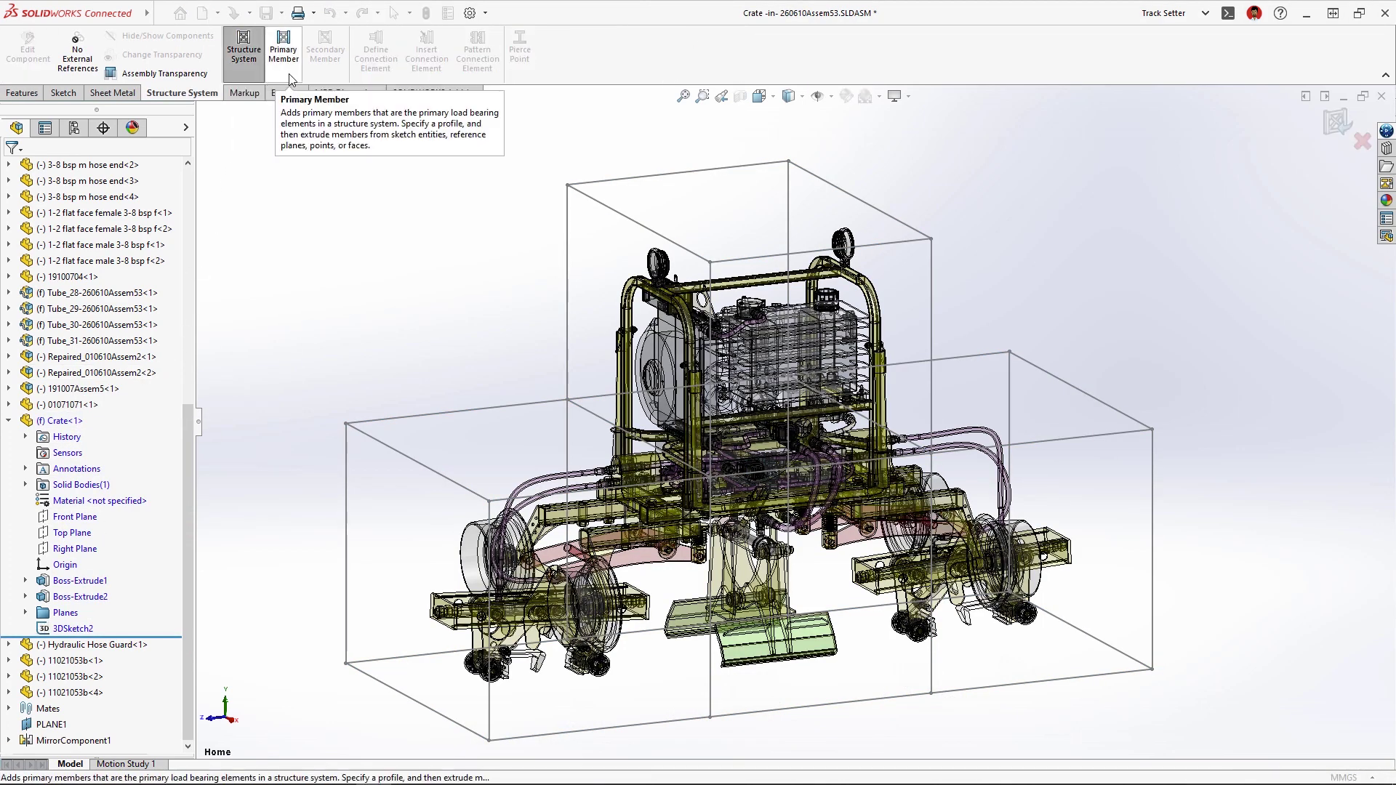
drag(263, 132, 1254, 749)
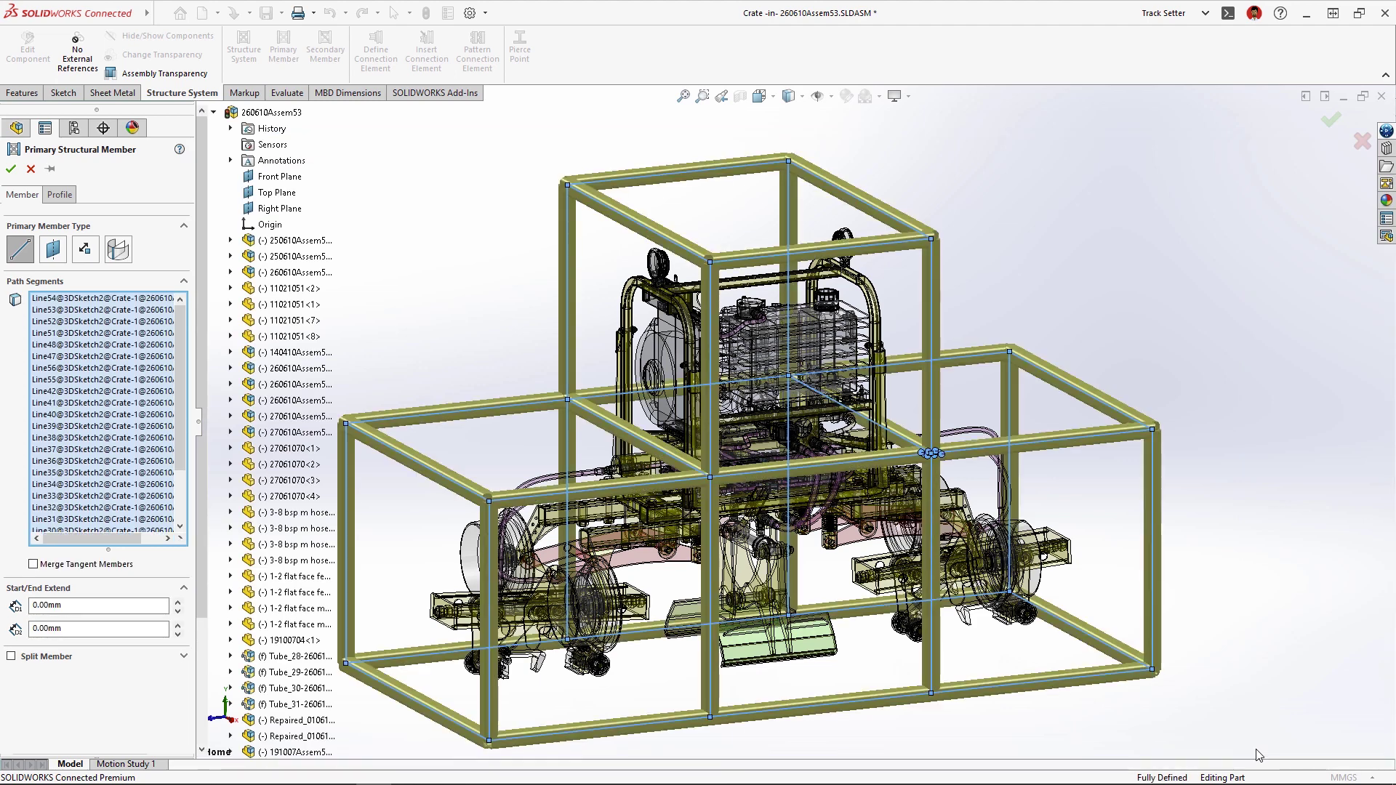
right_click(1255, 749)
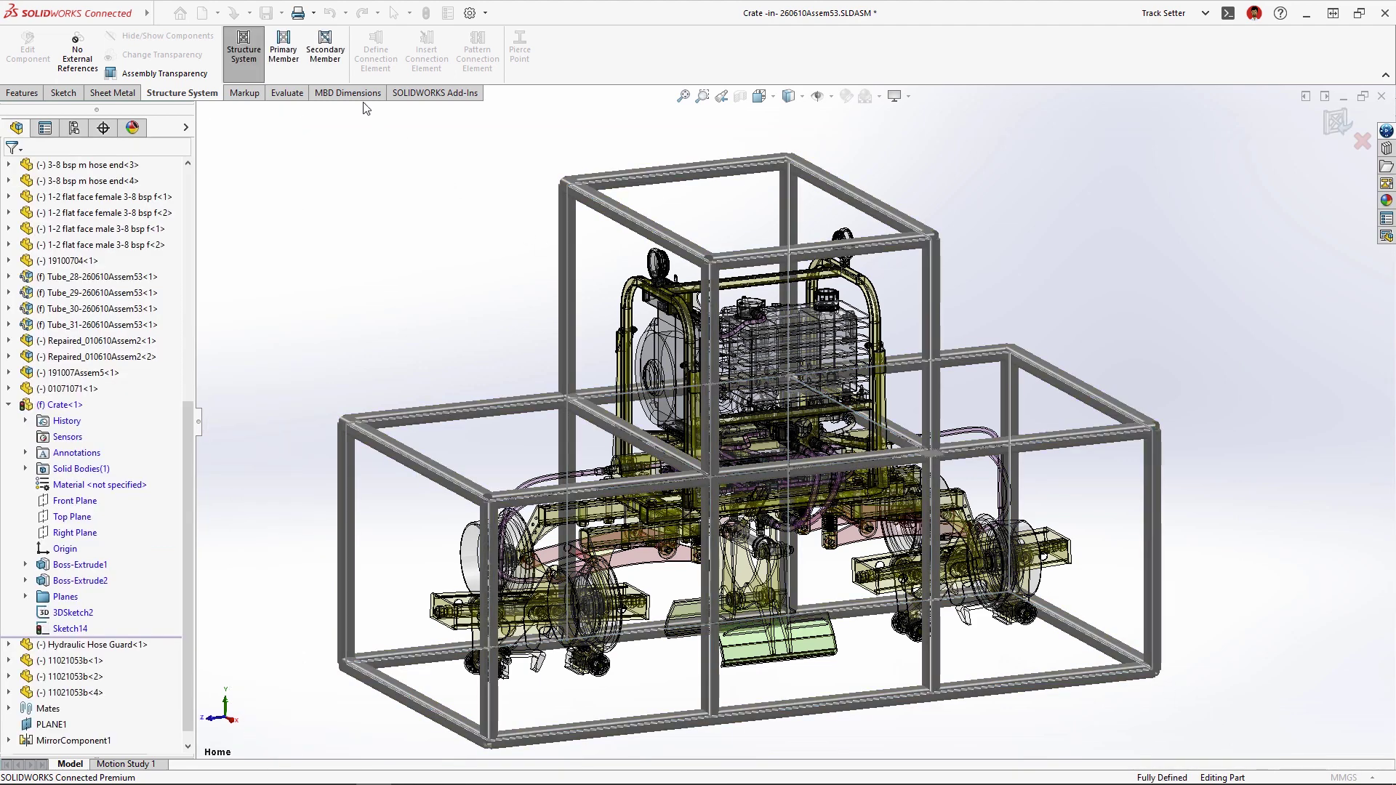
Step: Add secondary members between the four uprights of the crate's upper section at Plane11
click(333, 75)
click(711, 327)
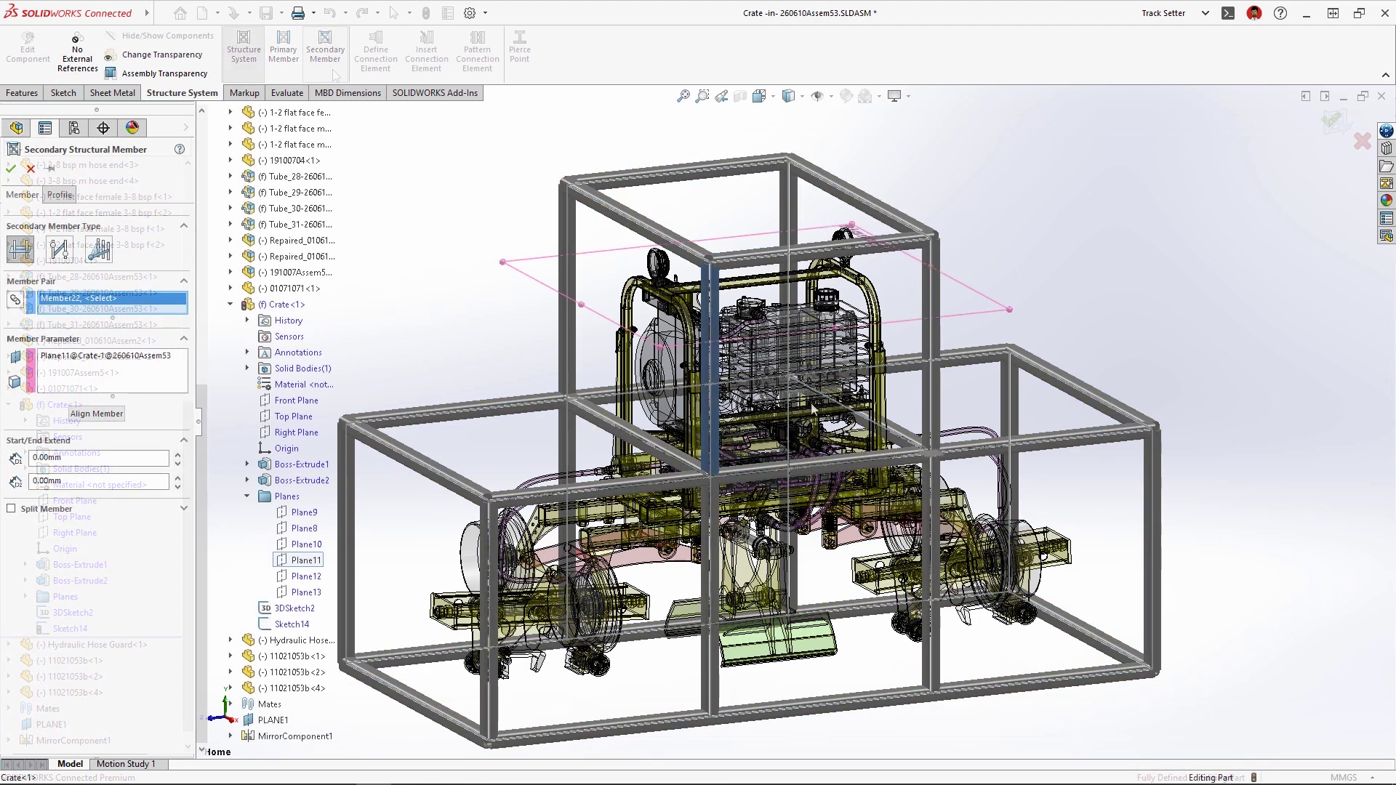
click(931, 312)
click(789, 218)
click(572, 320)
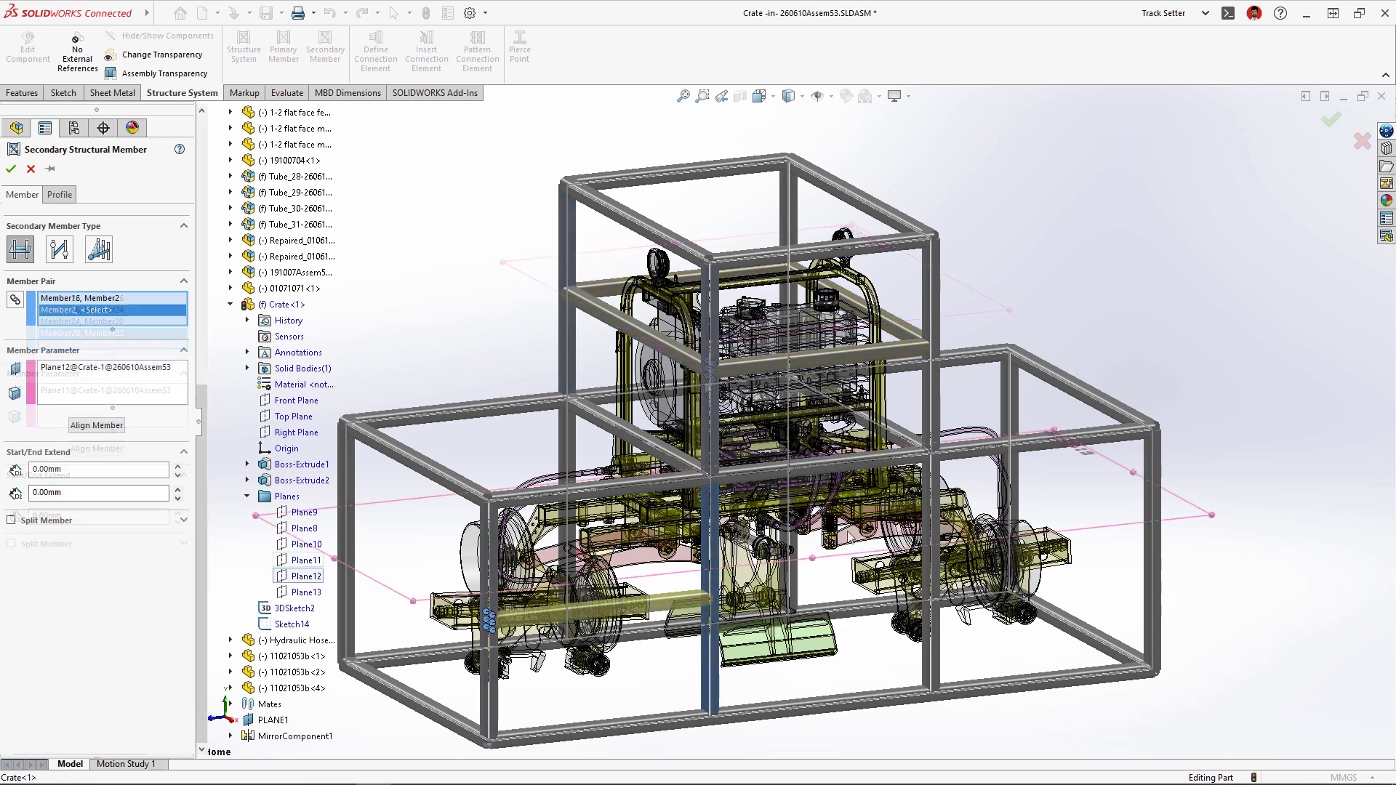
Step: Add secondary members between the uprights around the crate's lower section at Plane12 and finish the structure system
click(934, 534)
click(1152, 509)
click(1013, 463)
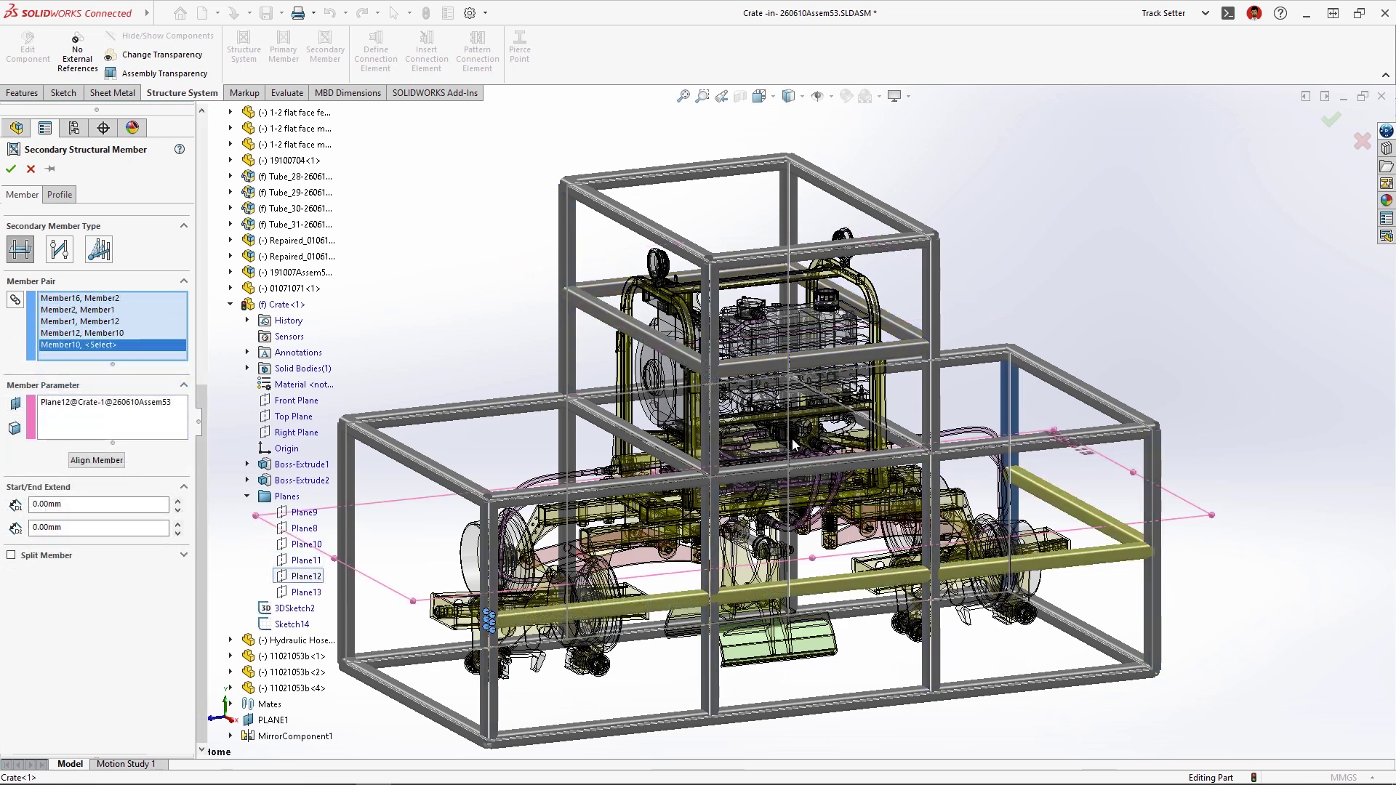
key(Return)
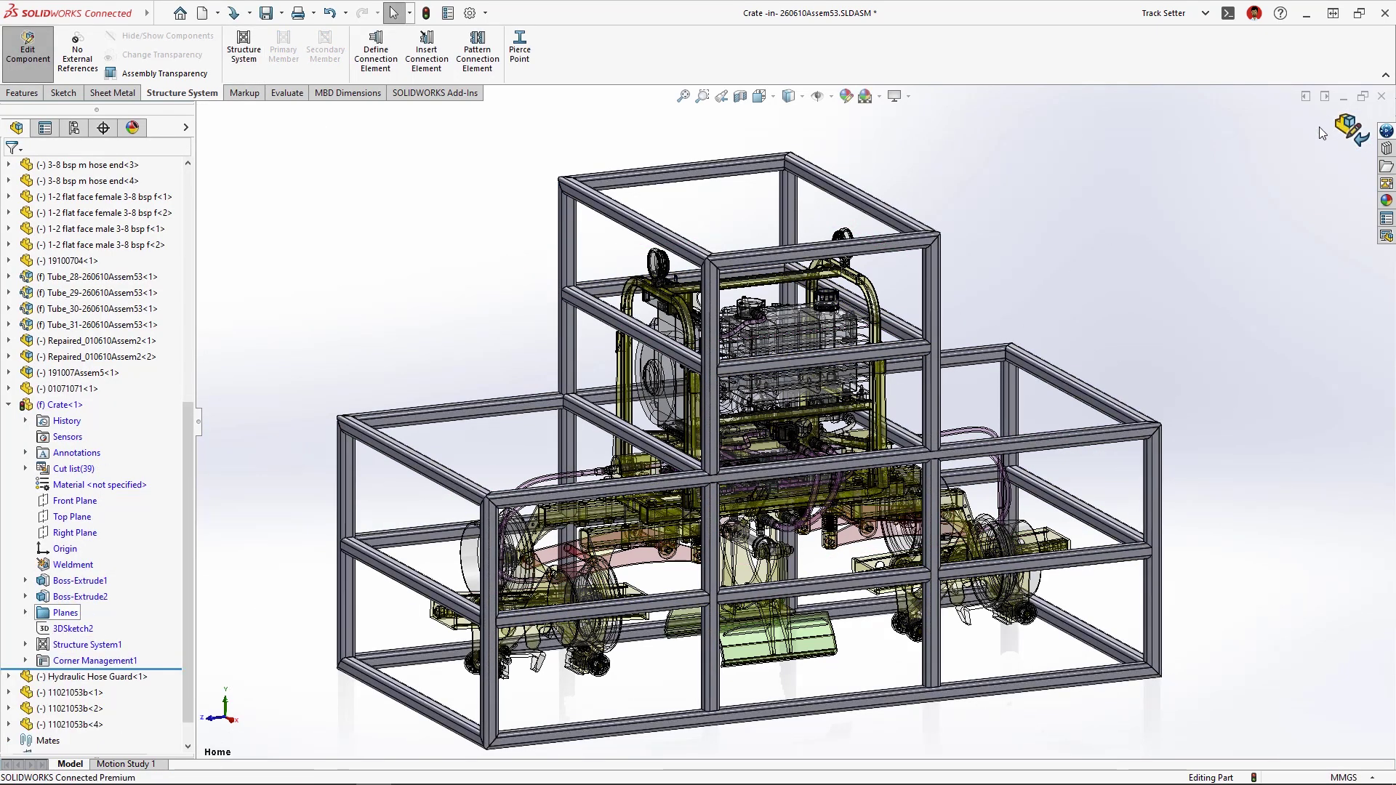
Step: Examine a front corner joint of the crate frame up close and return to the full view
right_drag(1157, 211, 1155, 143)
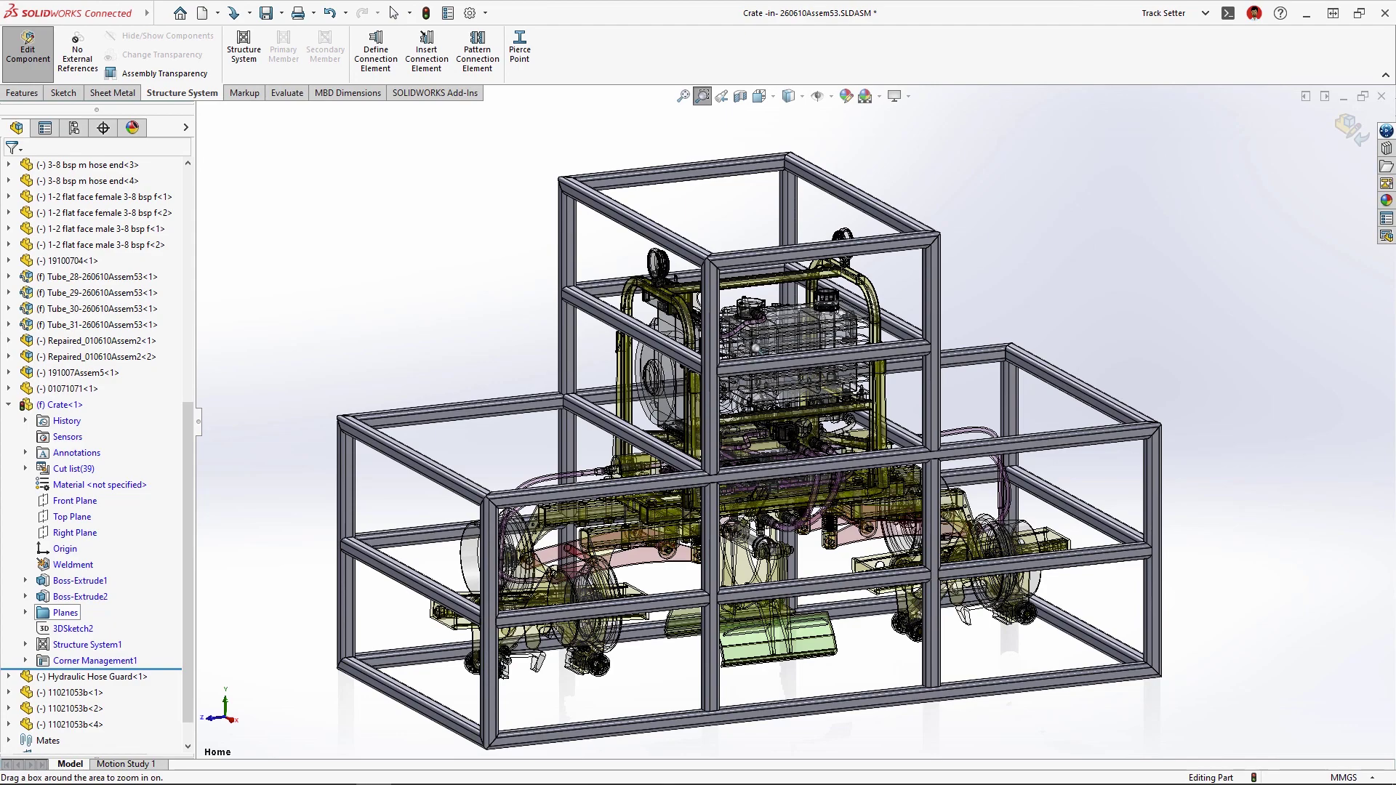
drag(422, 474, 562, 543)
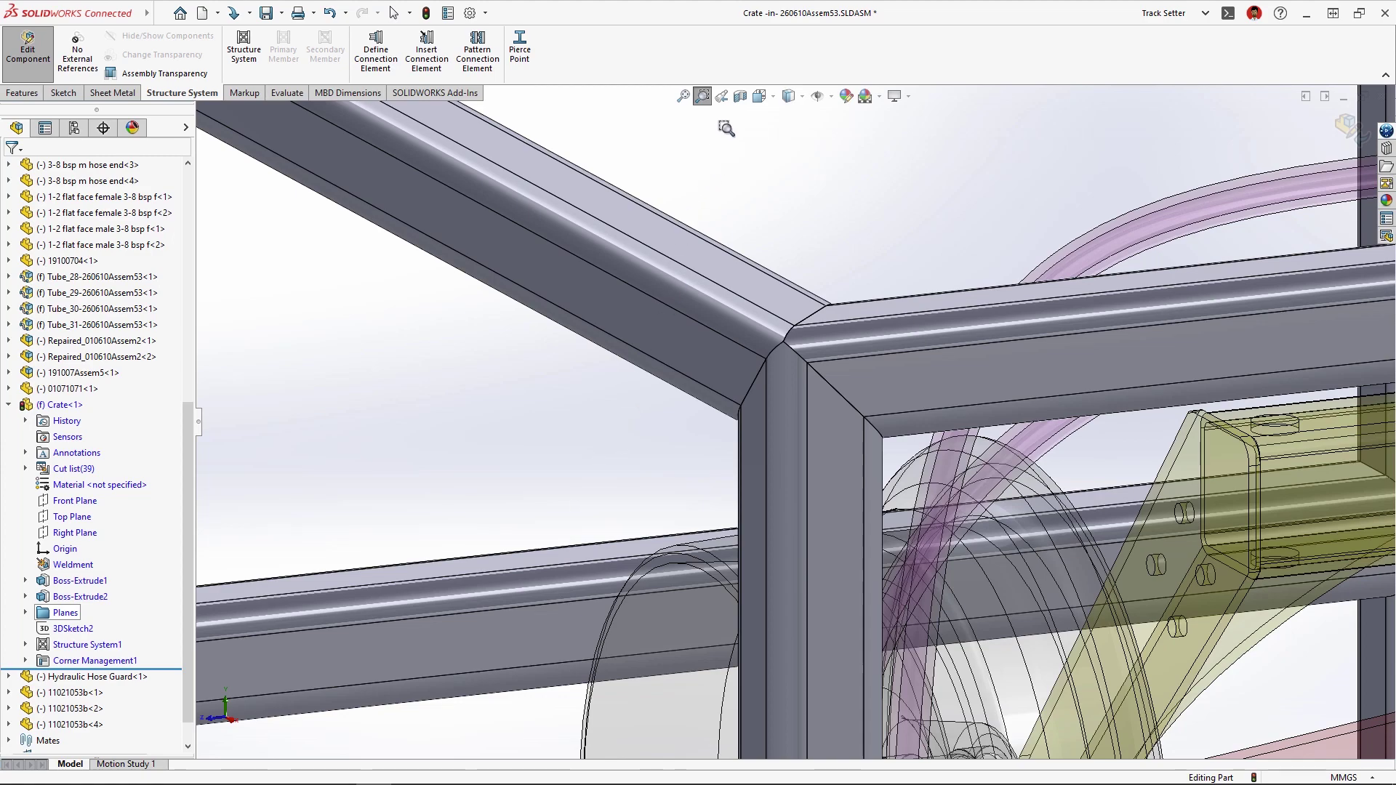
click(723, 98)
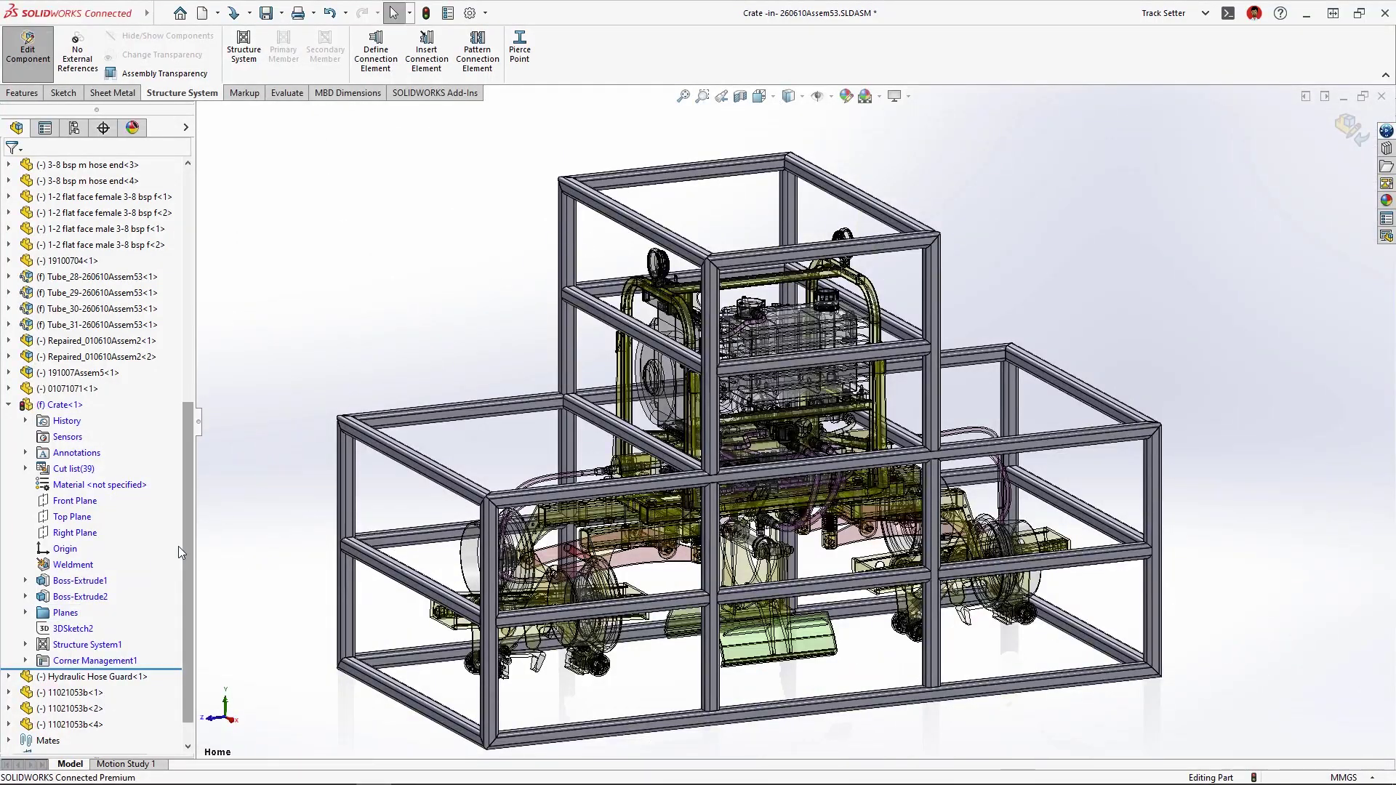
Step: Edit the crate's corner management and group all corners similar to Corner9, the front corner of the lower section's upper frame
right_click(80, 660)
click(67, 463)
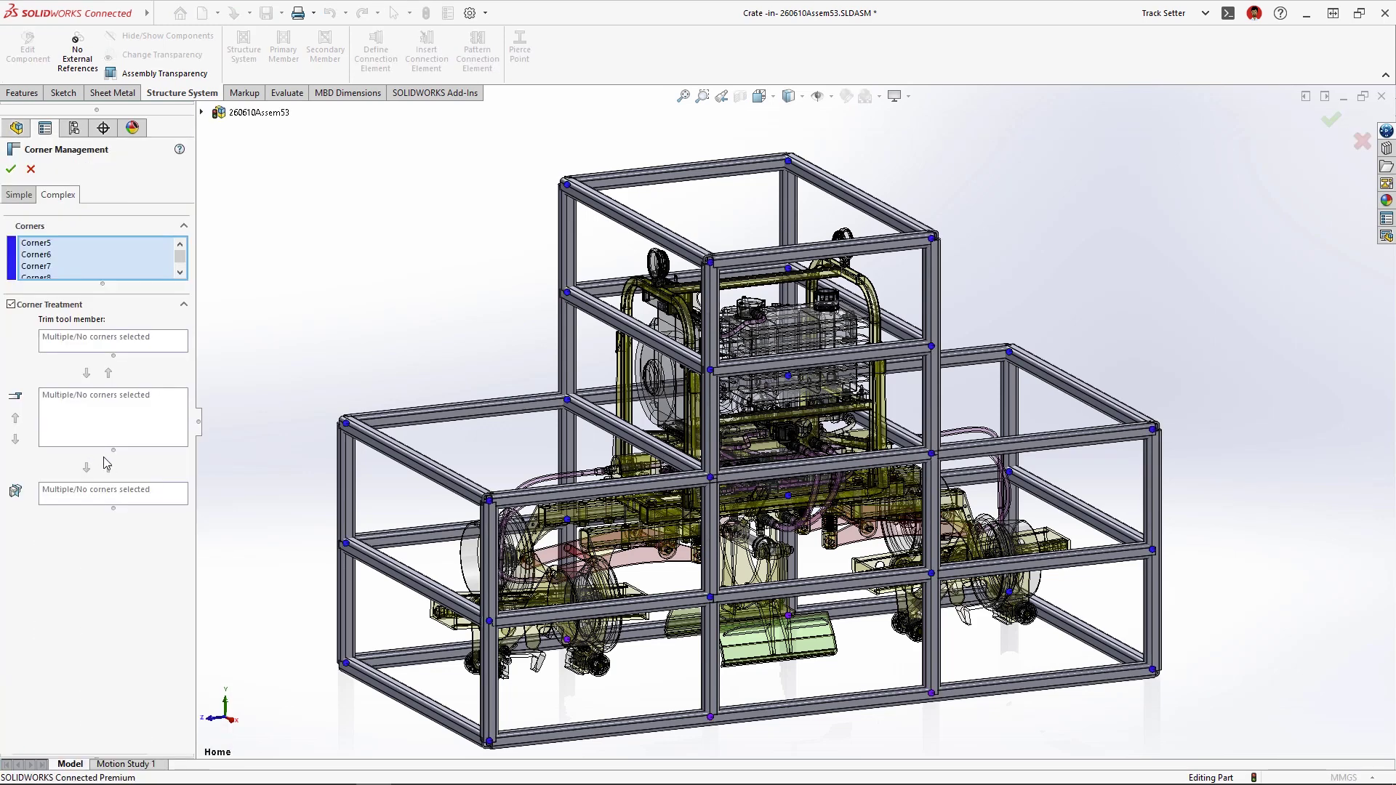
click(489, 500)
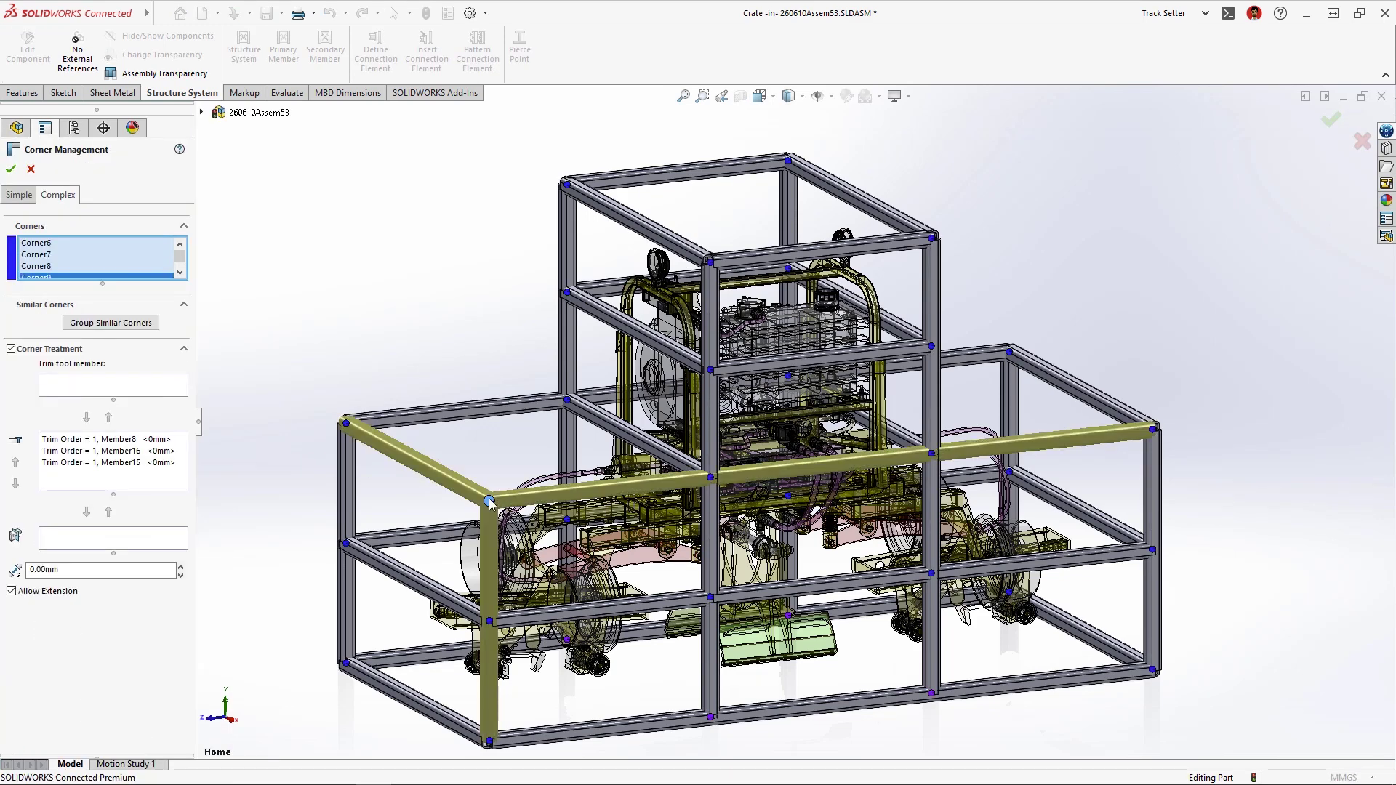
click(133, 330)
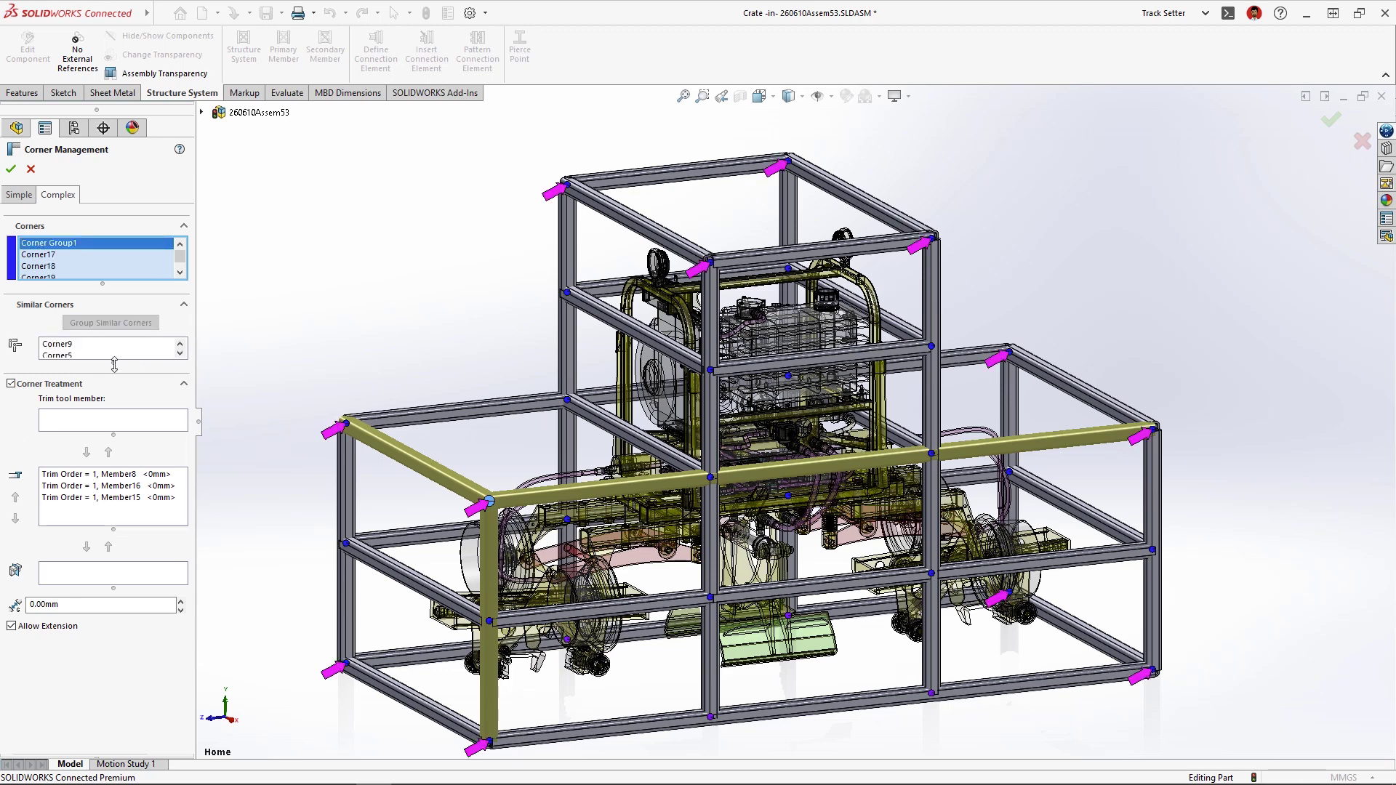
drag(114, 364, 114, 497)
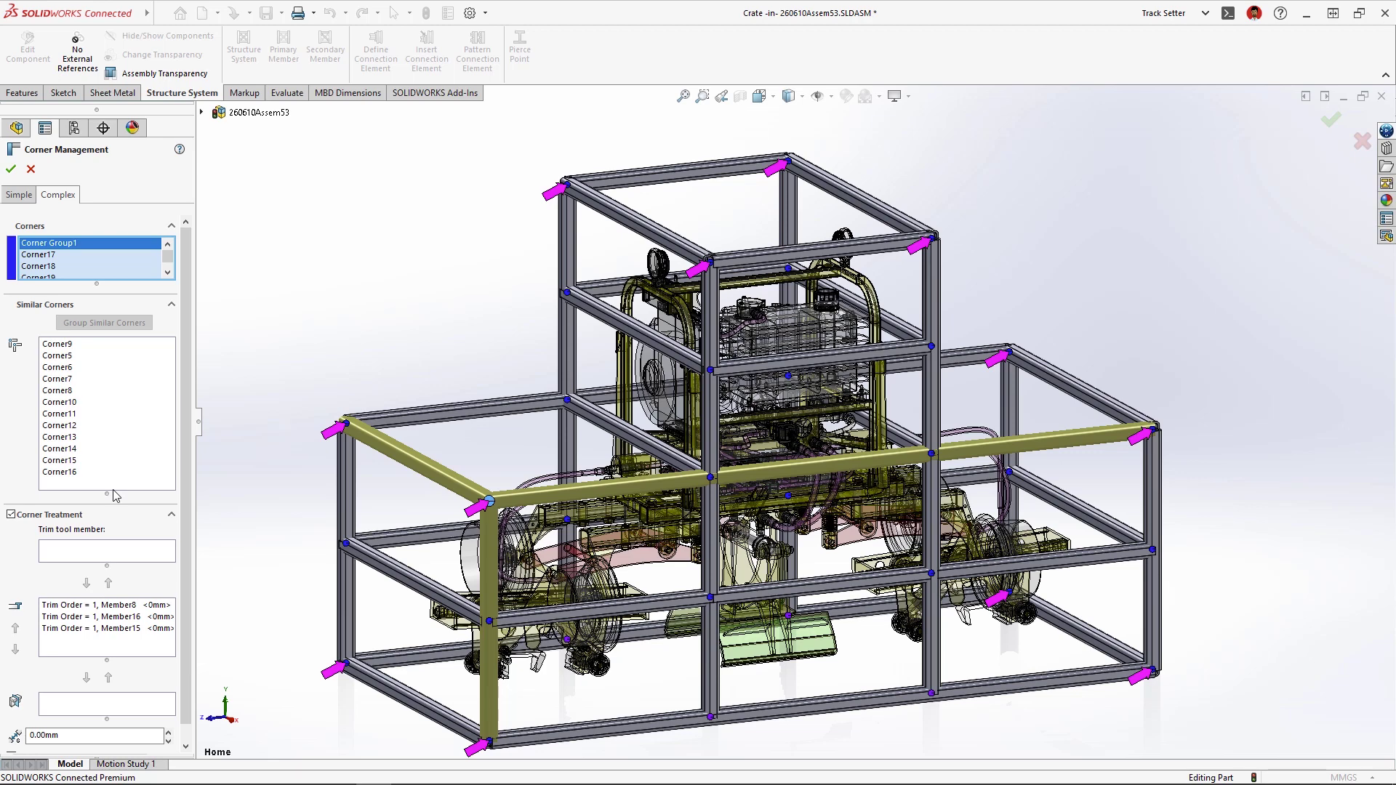
Step: Move upright Member16 to the last trim set at Corner9, so the horizontal members trim it, and apply the corner treatment
right_click(68, 347)
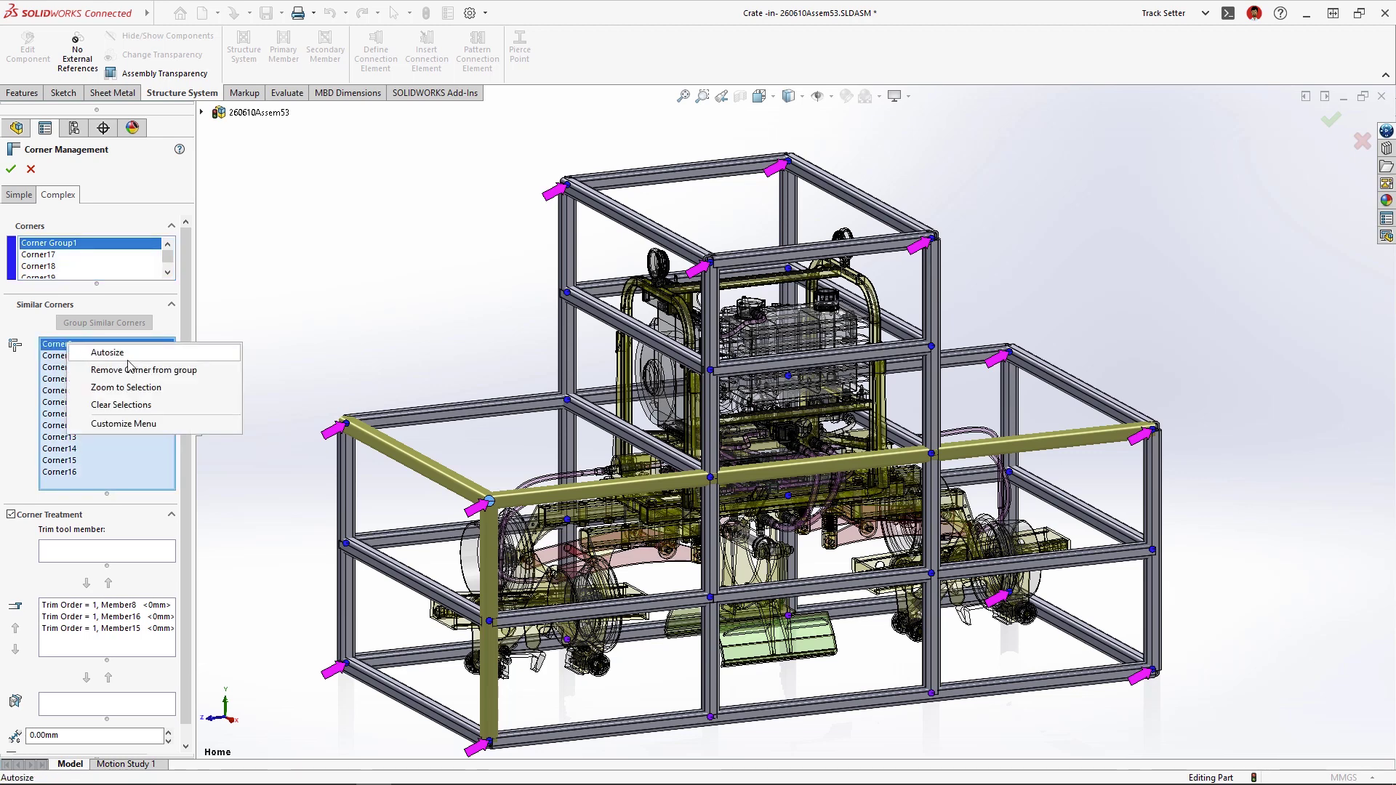
click(195, 387)
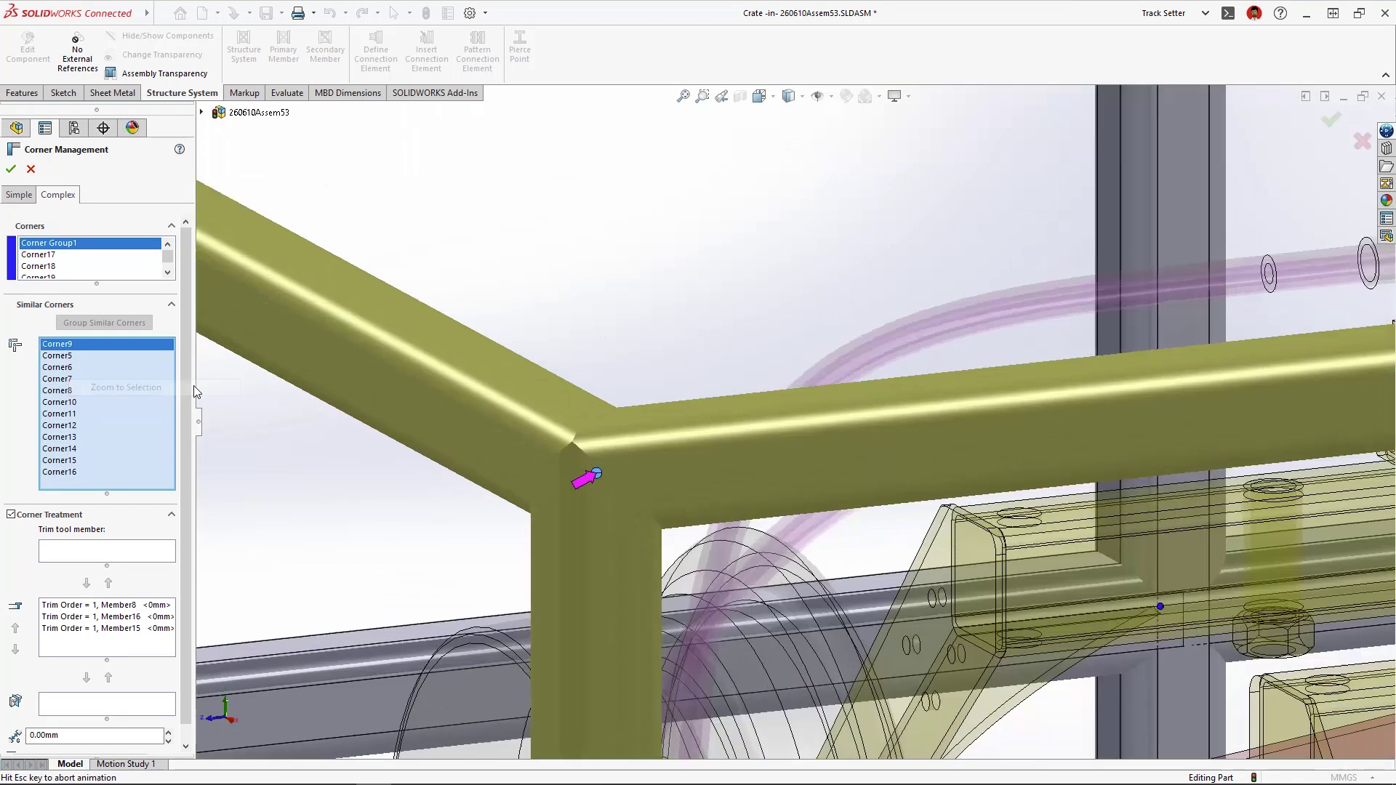
click(111, 616)
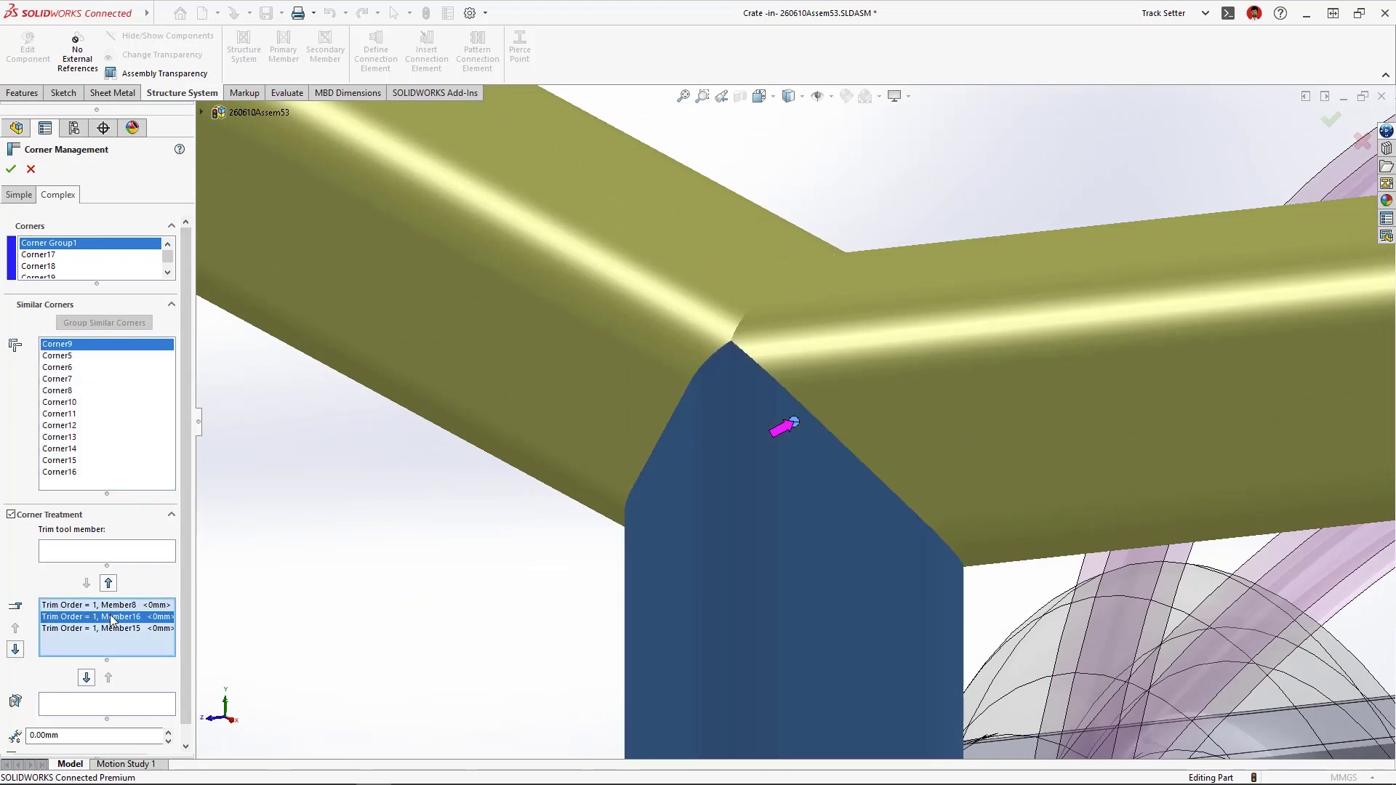
click(87, 678)
click(279, 640)
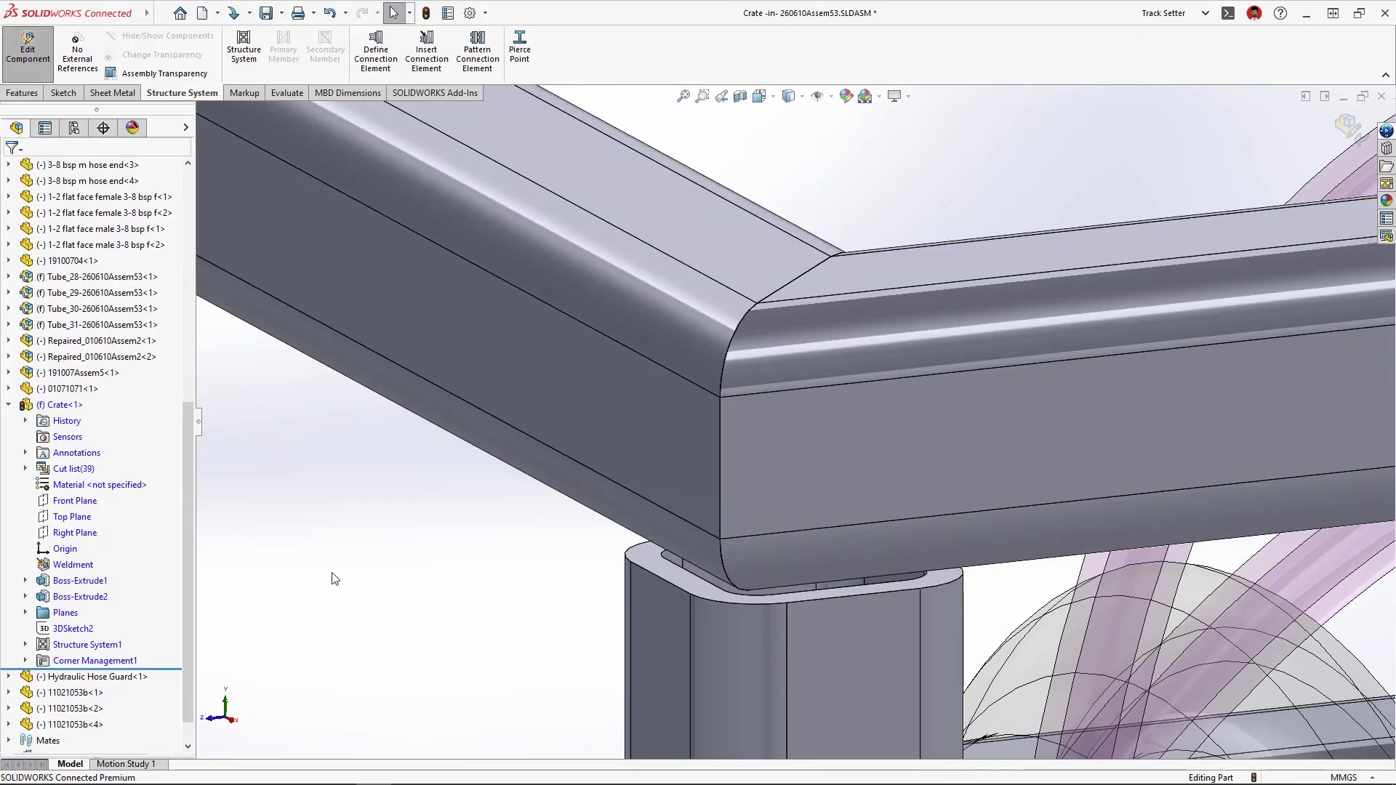
click(722, 97)
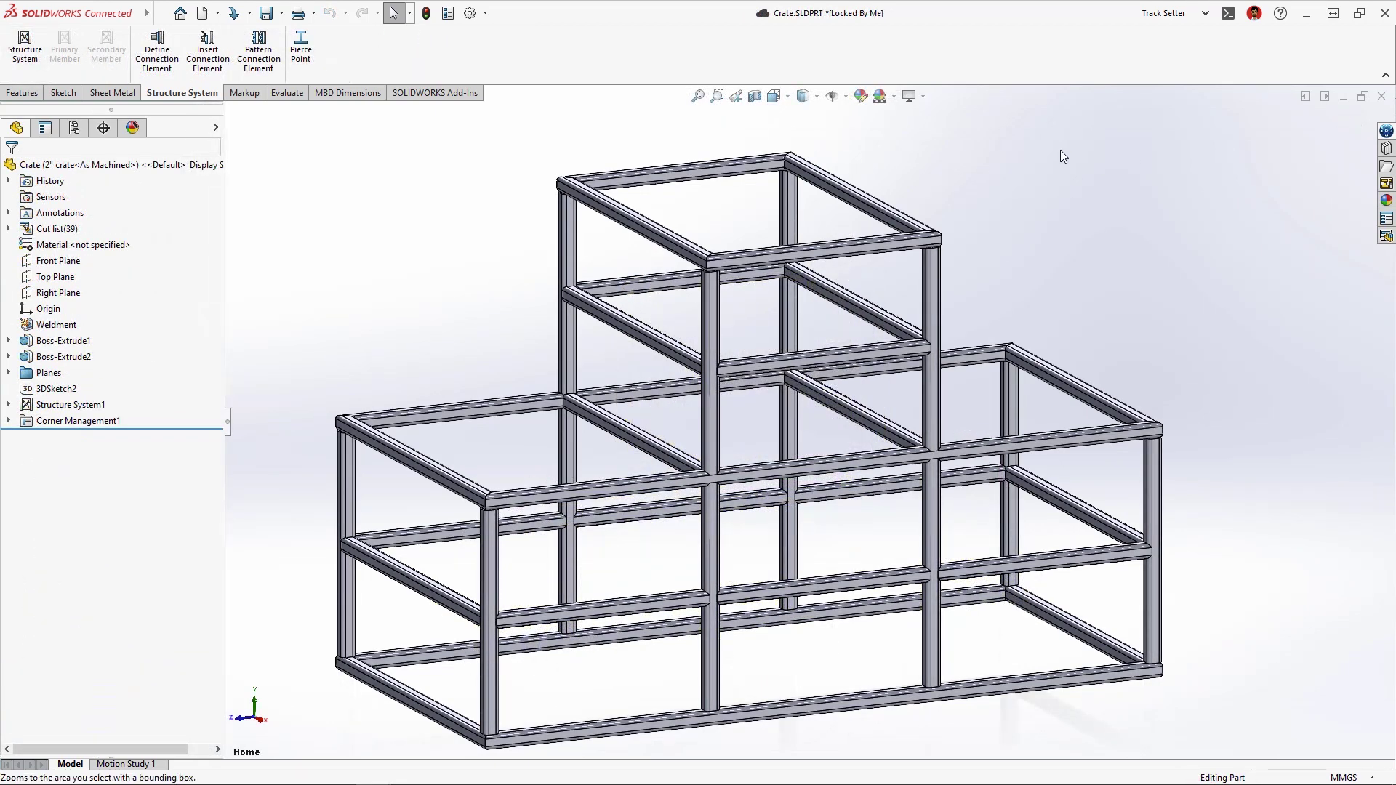
Step: Insert a Sample-standard Gusset Plate connection element between the two horizontal members at the rear corner of the crate's uppermost frame
drag(900, 133, 673, 192)
click(208, 54)
click(145, 286)
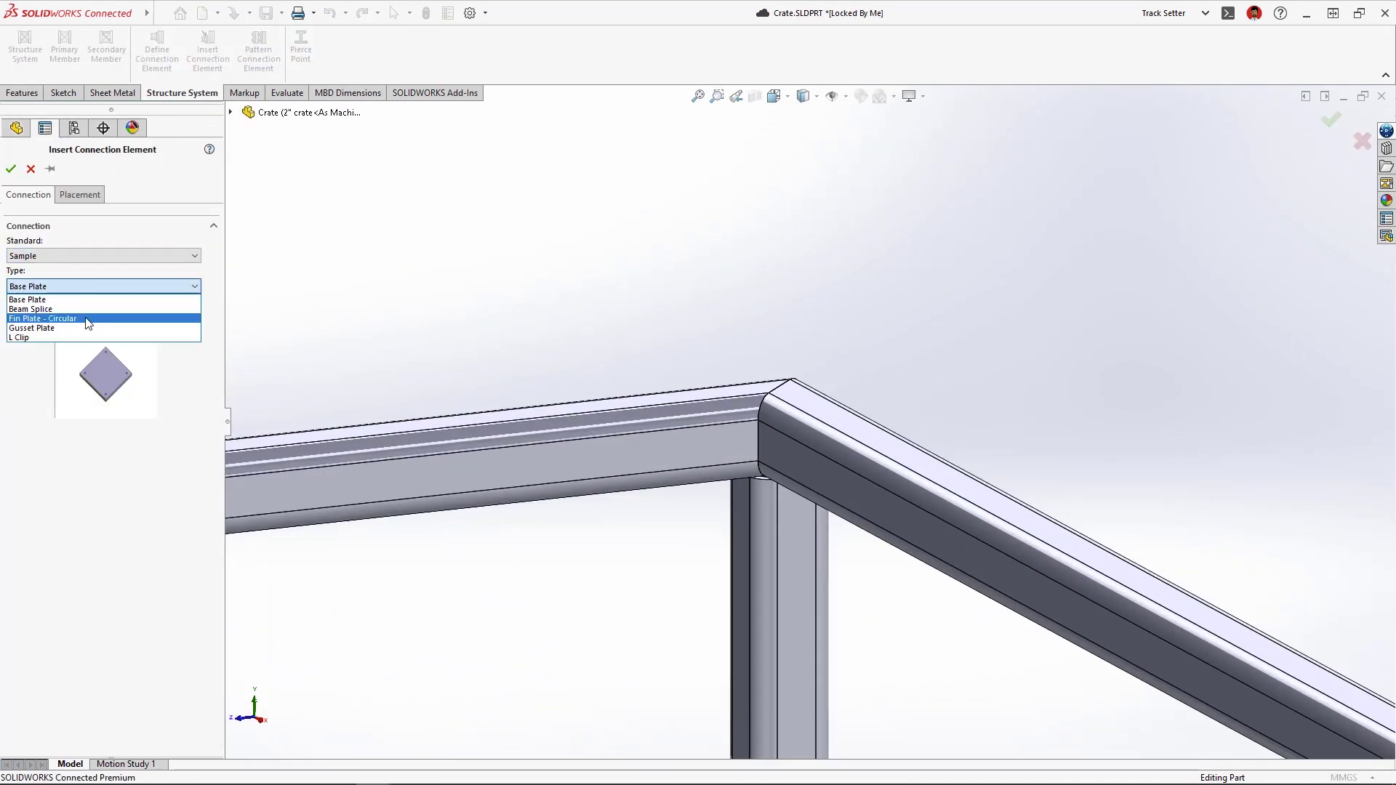
click(146, 317)
click(109, 317)
click(86, 328)
click(86, 196)
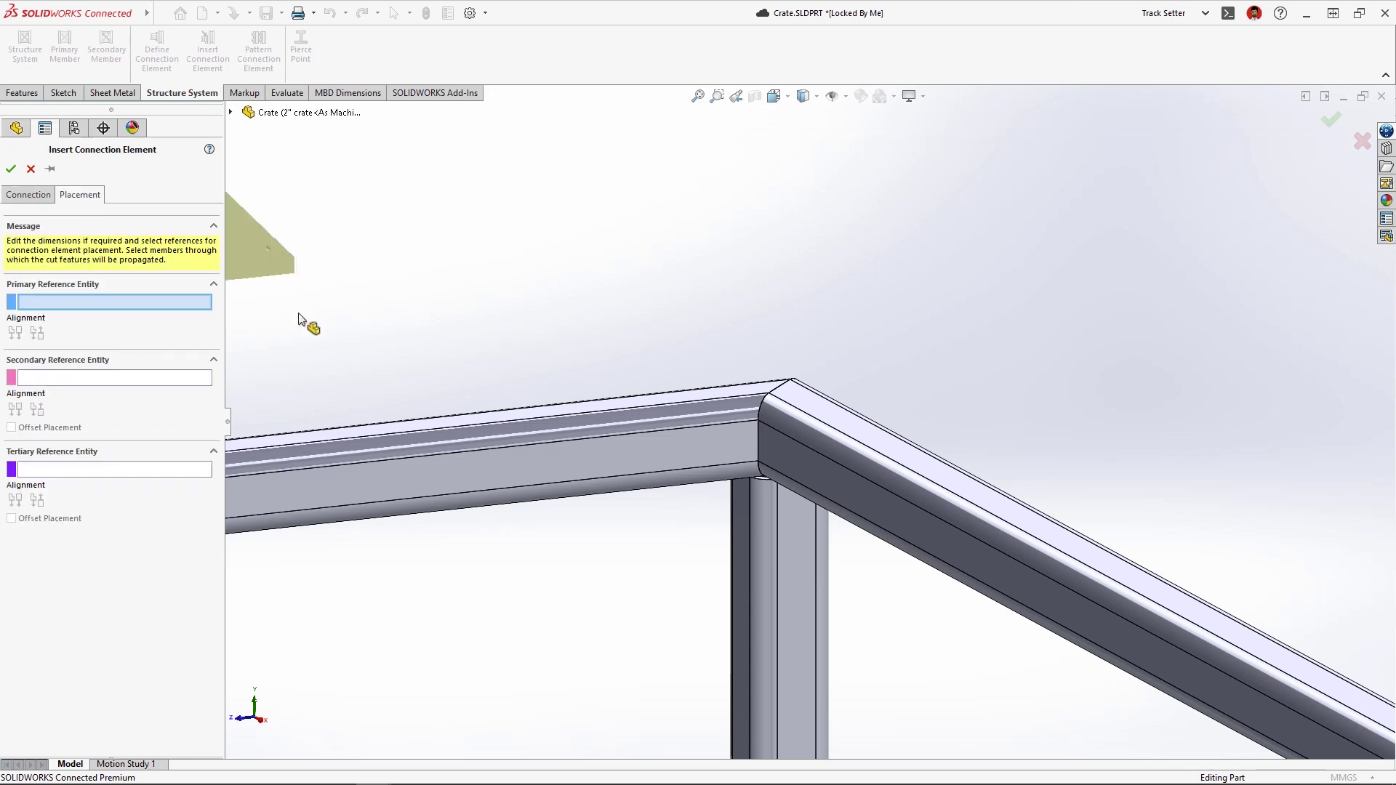
click(663, 447)
click(840, 499)
right_click(840, 498)
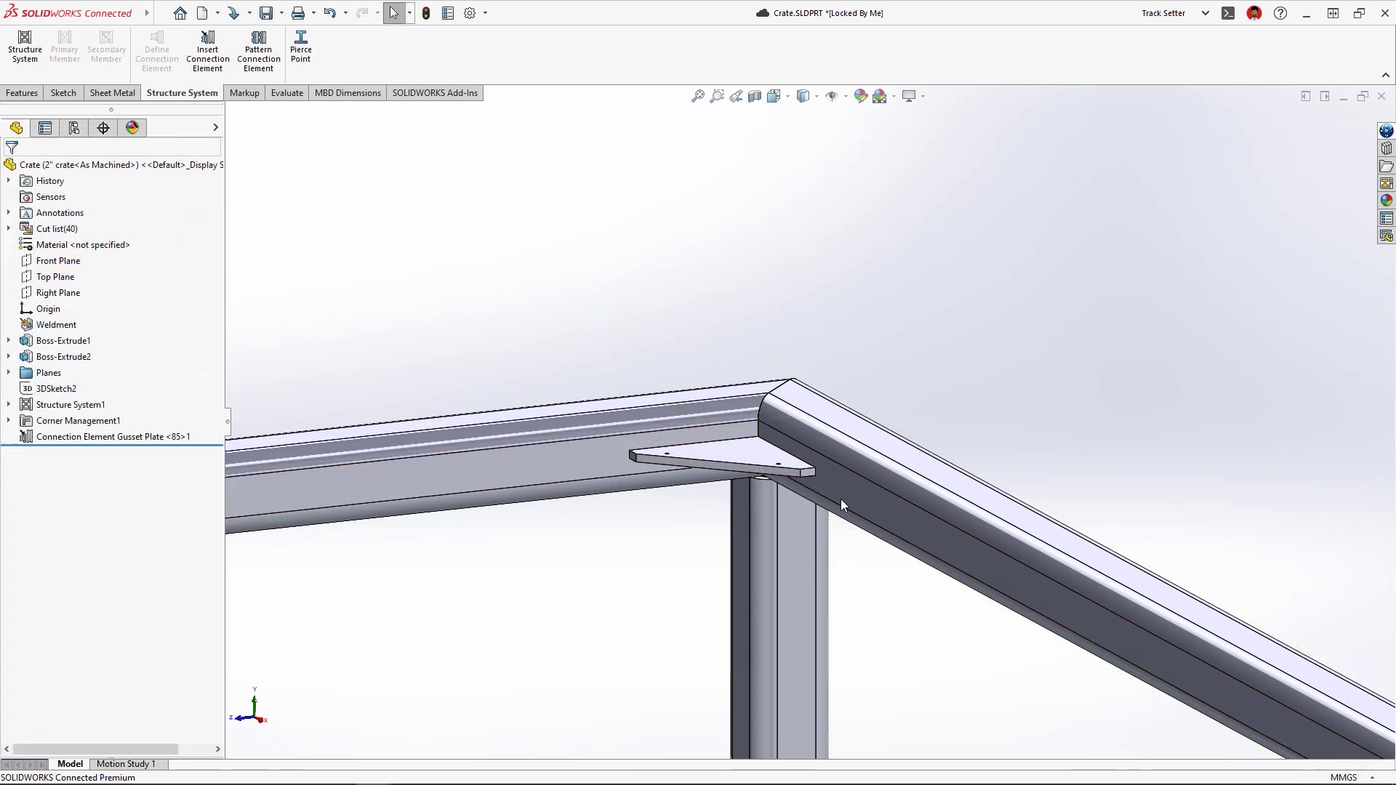
Step: Pattern the gusset plate connection element to all similar corners of the crate frame
click(735, 95)
click(264, 67)
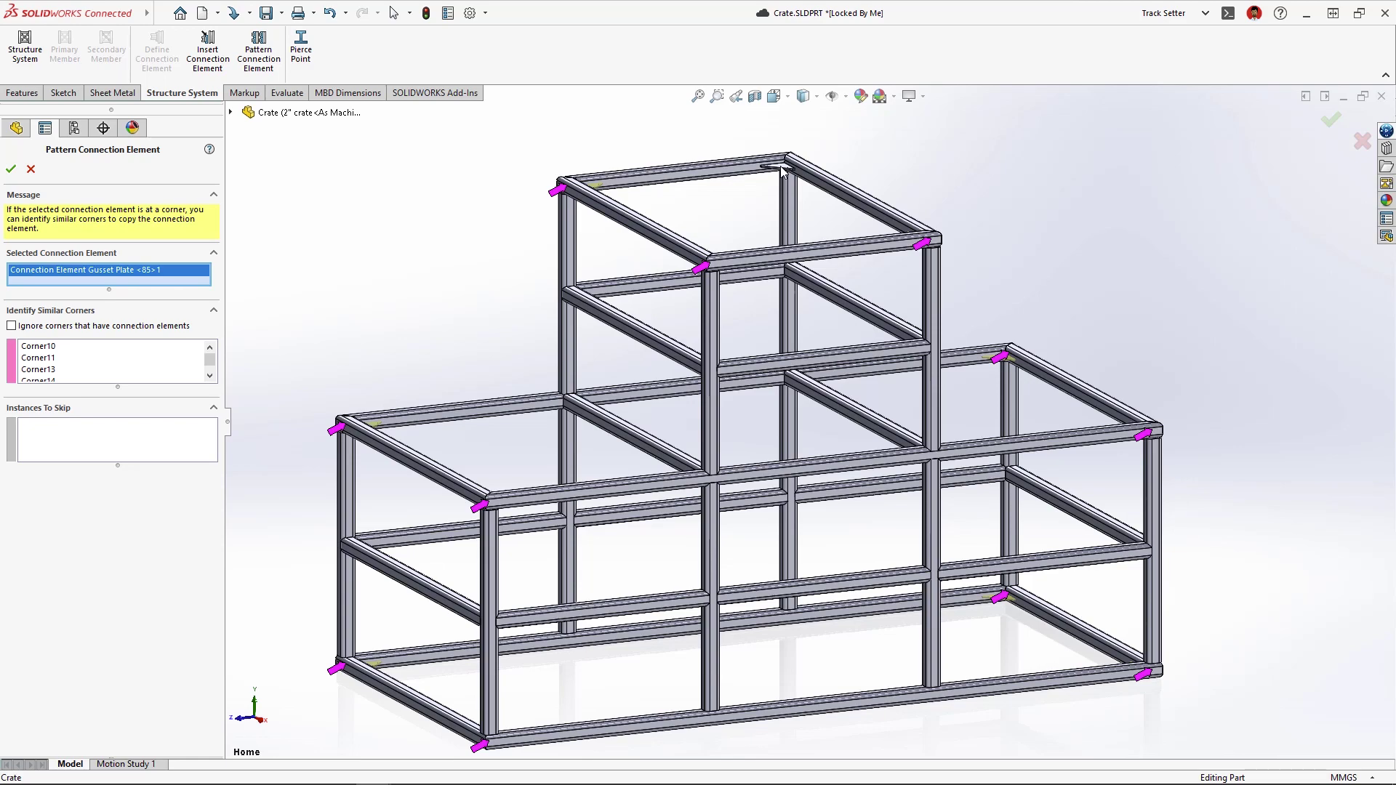
key(d)
click(795, 183)
middle_drag(795, 185, 780, 266)
click(739, 99)
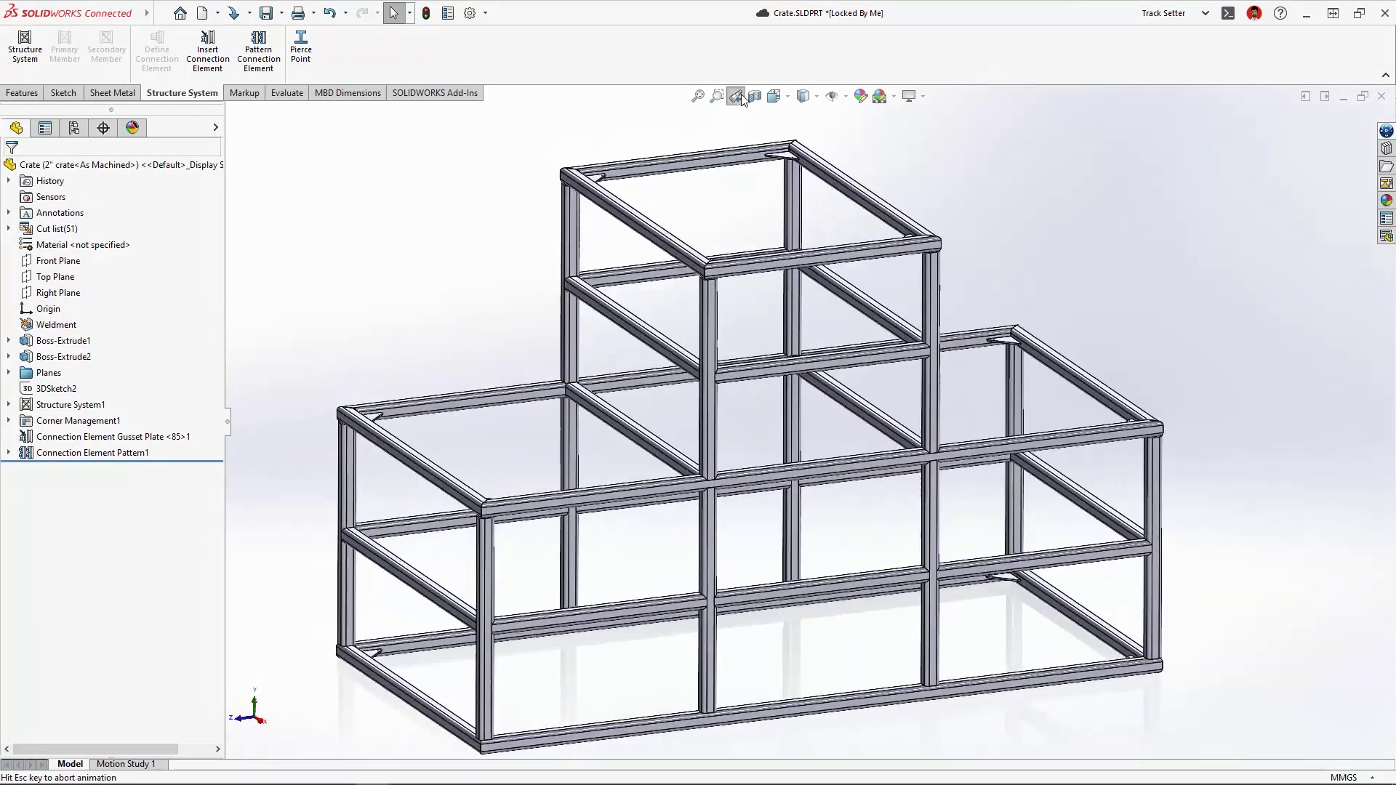
Step: Edit all square tube members of Structure System1 and set their profile size to 3 x 3 x 0.25
click(9, 405)
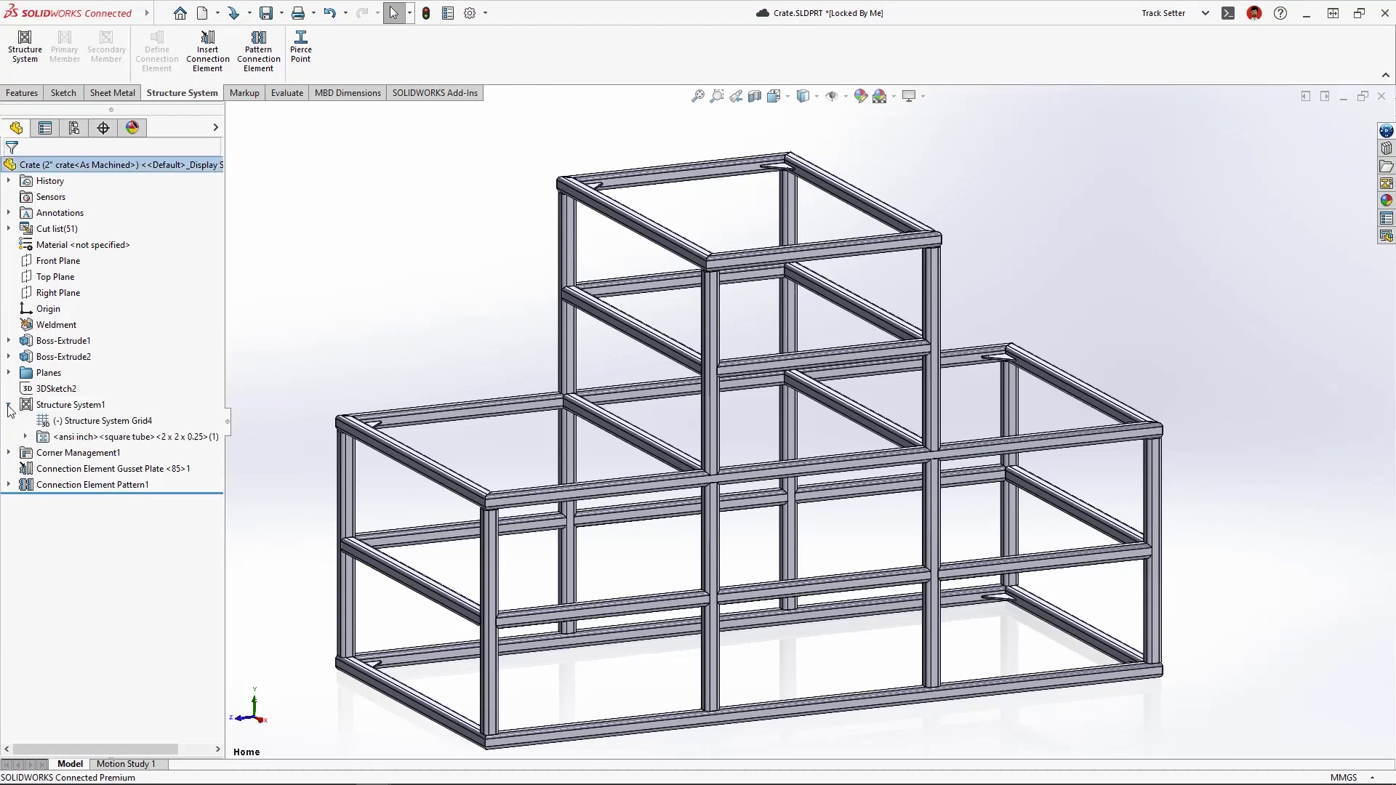
right_click(75, 436)
click(83, 398)
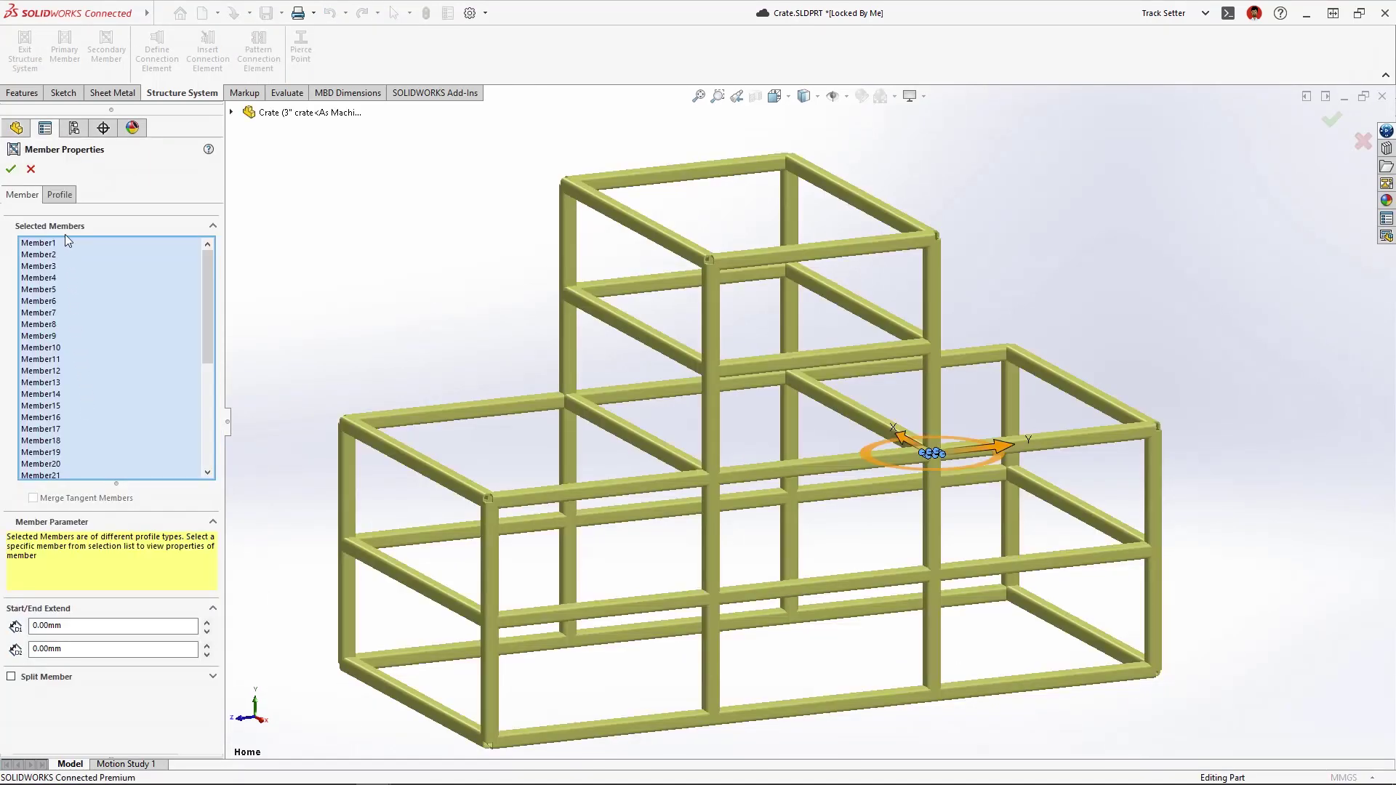
click(60, 194)
click(89, 329)
click(91, 352)
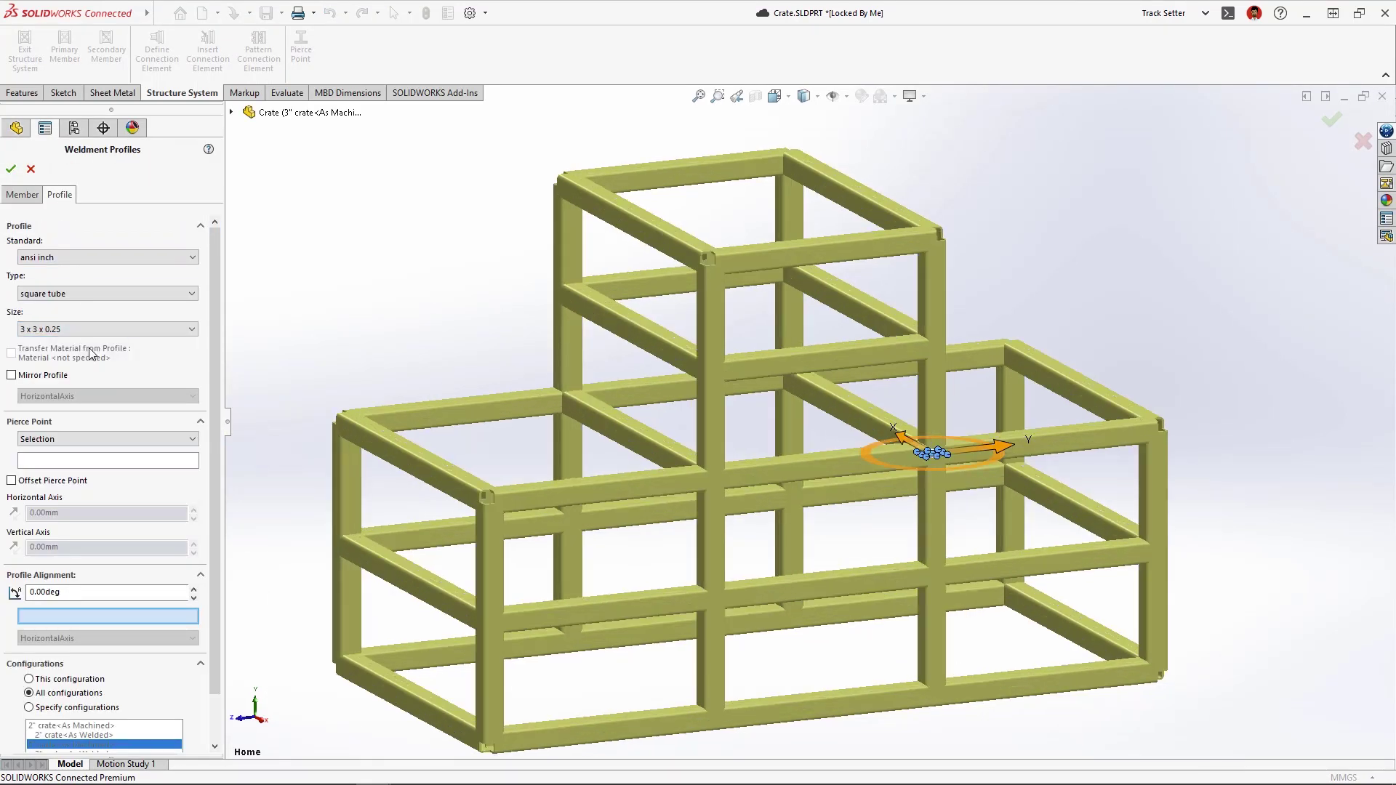
Step: Limit the profile change to the 3" crate<As Machined> configuration, apply it and exit the structure system
drag(212, 355, 218, 412)
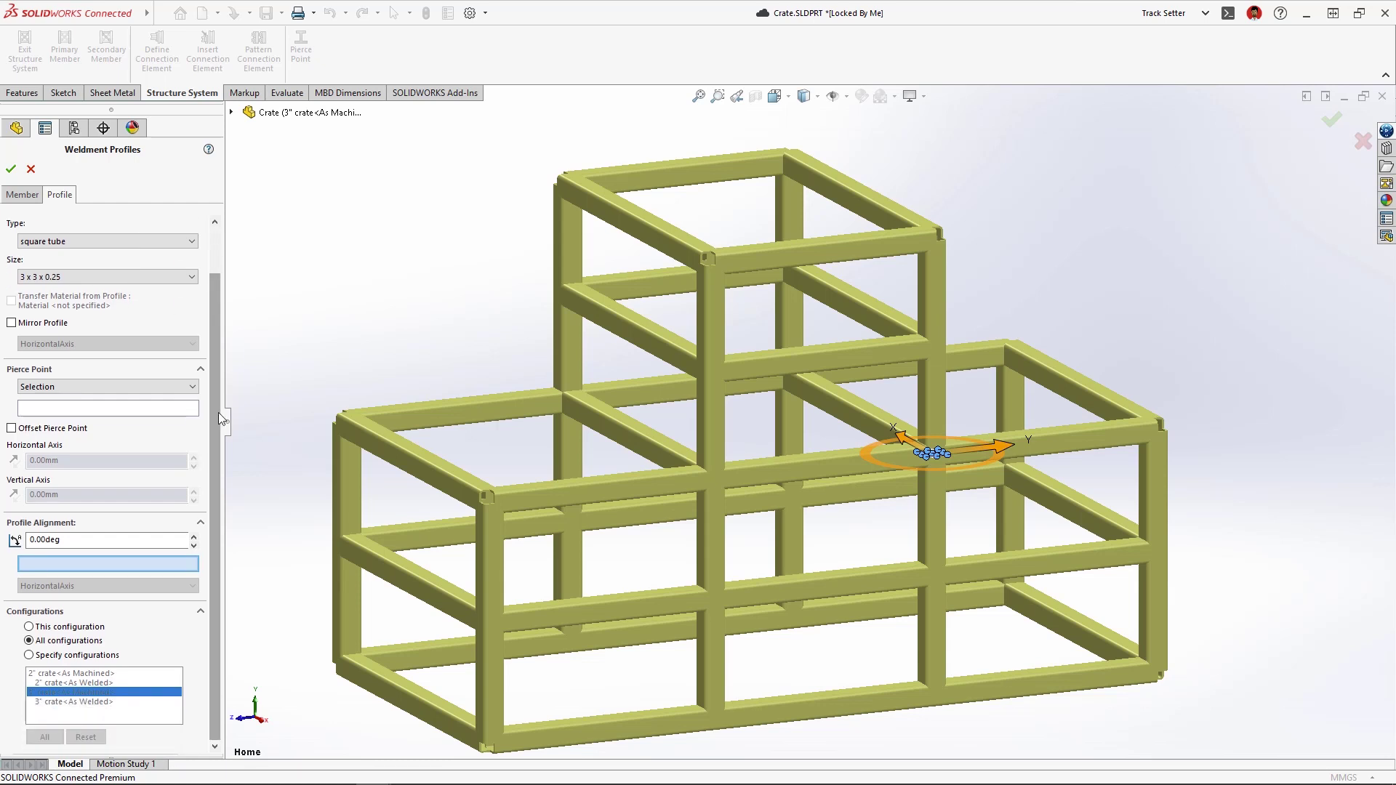
click(30, 655)
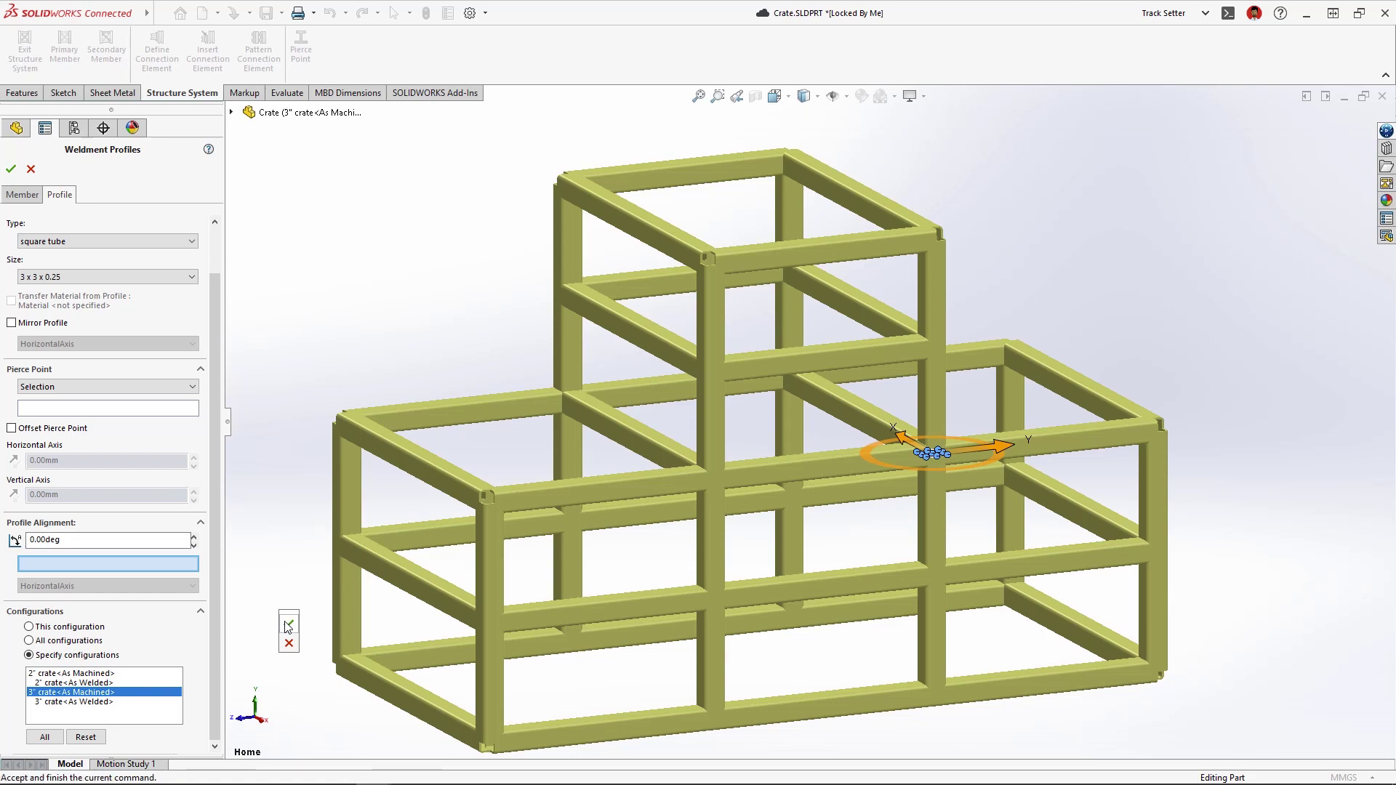
key(Return)
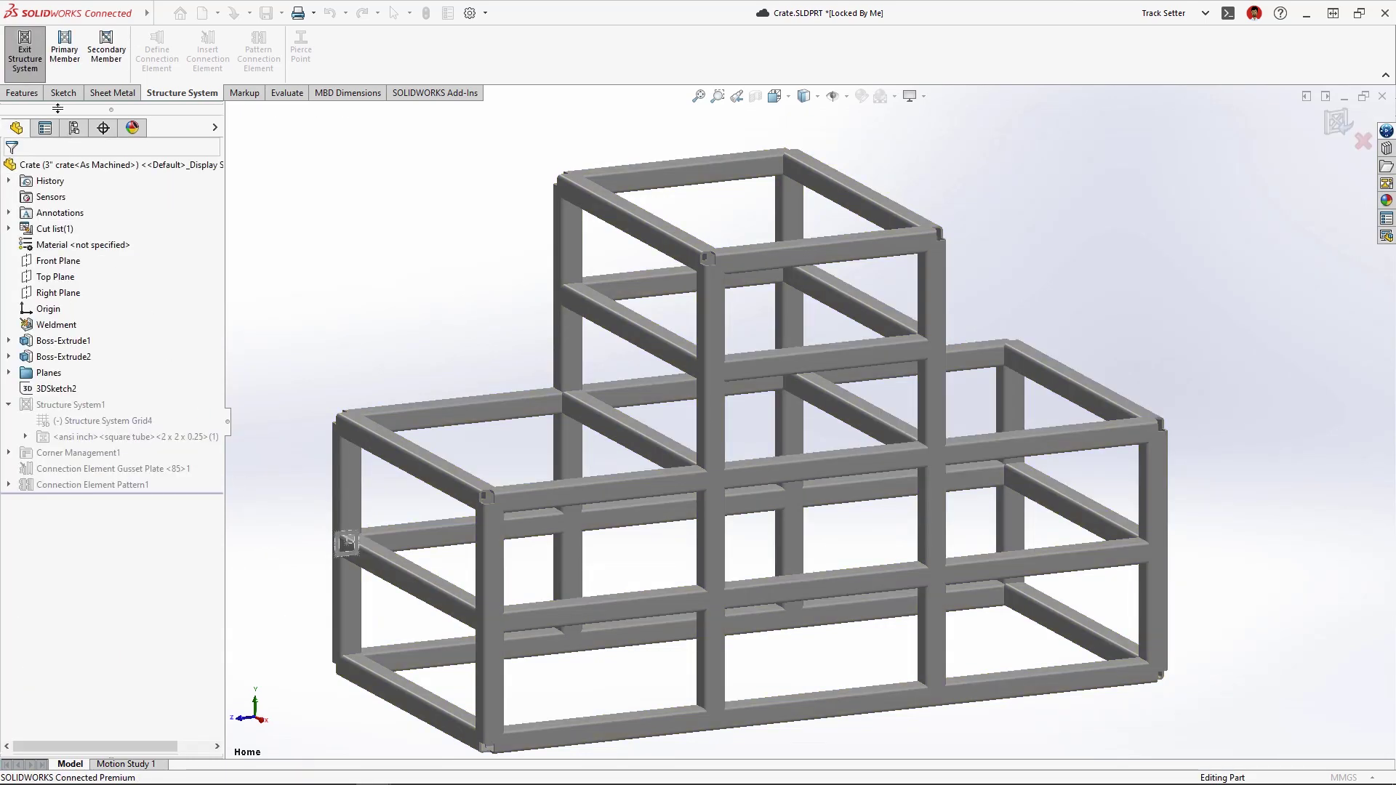
click(34, 76)
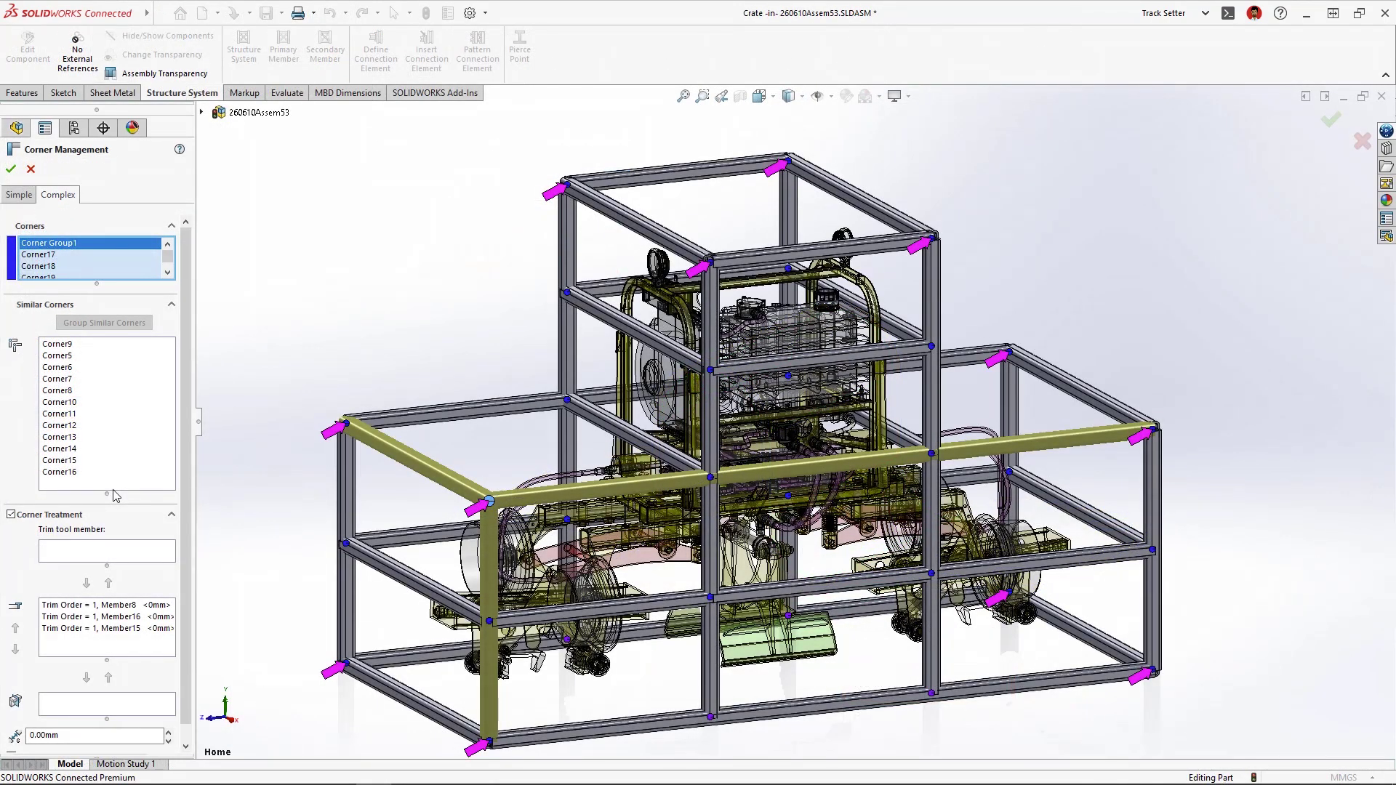
Step: Zoom in on Corner9 from the similar corners group to examine its joint
right_click(68, 344)
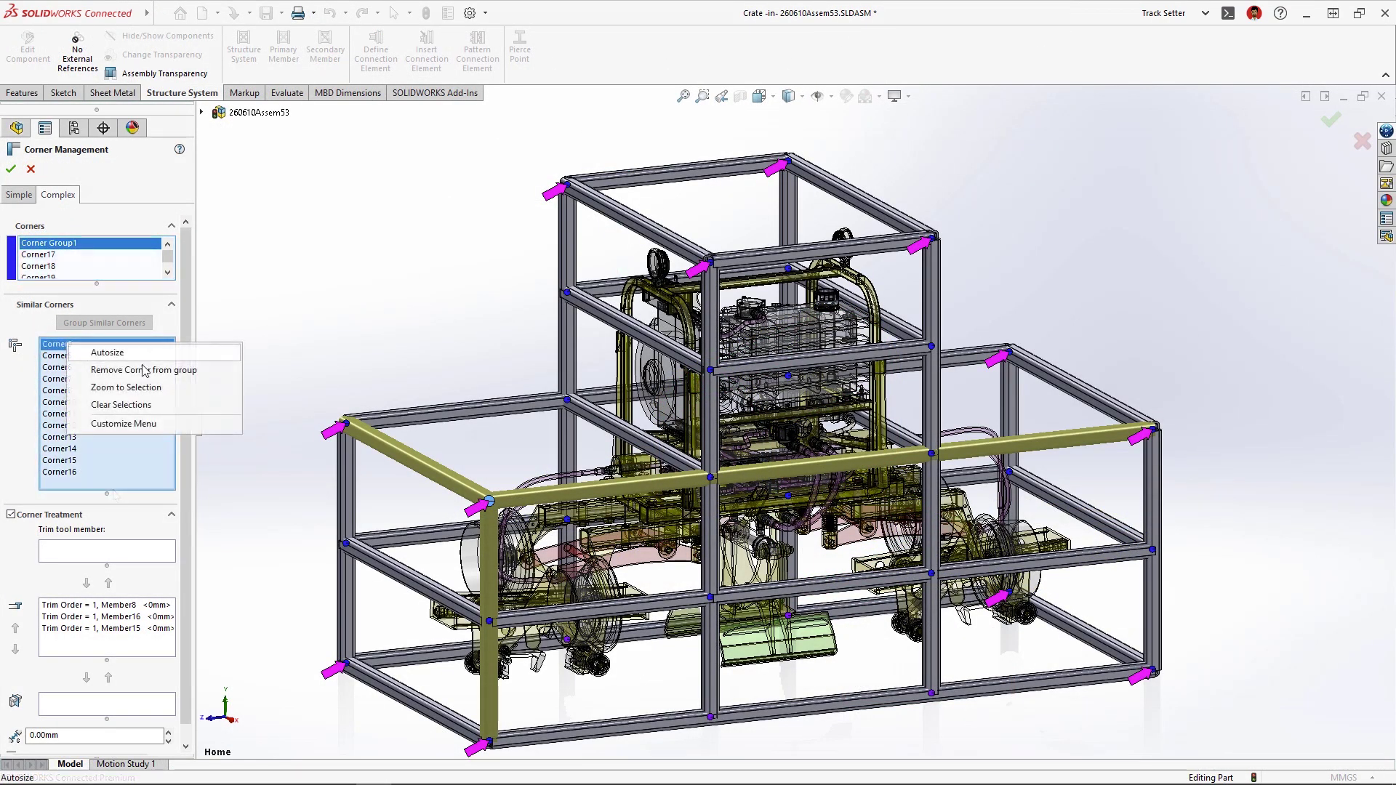
click(196, 387)
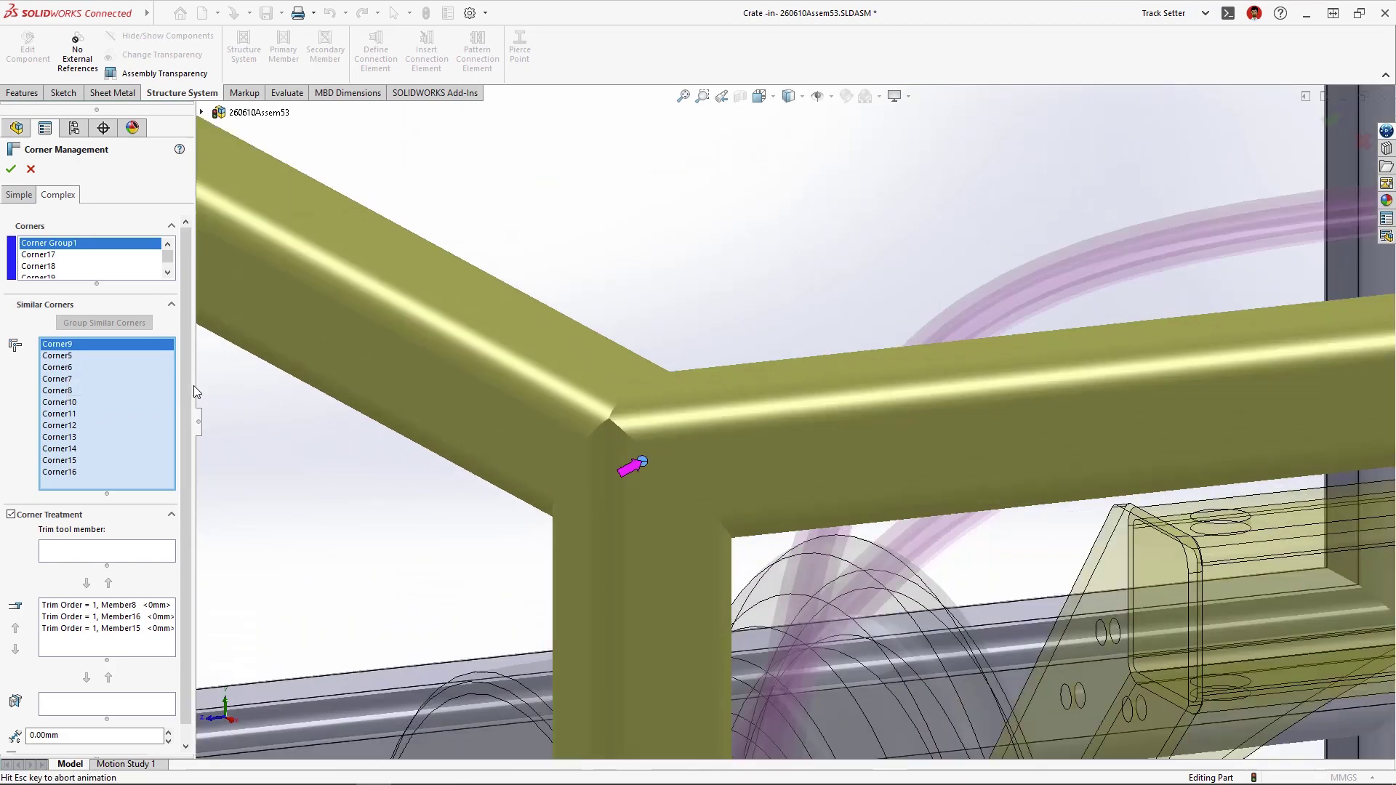
key(Return)
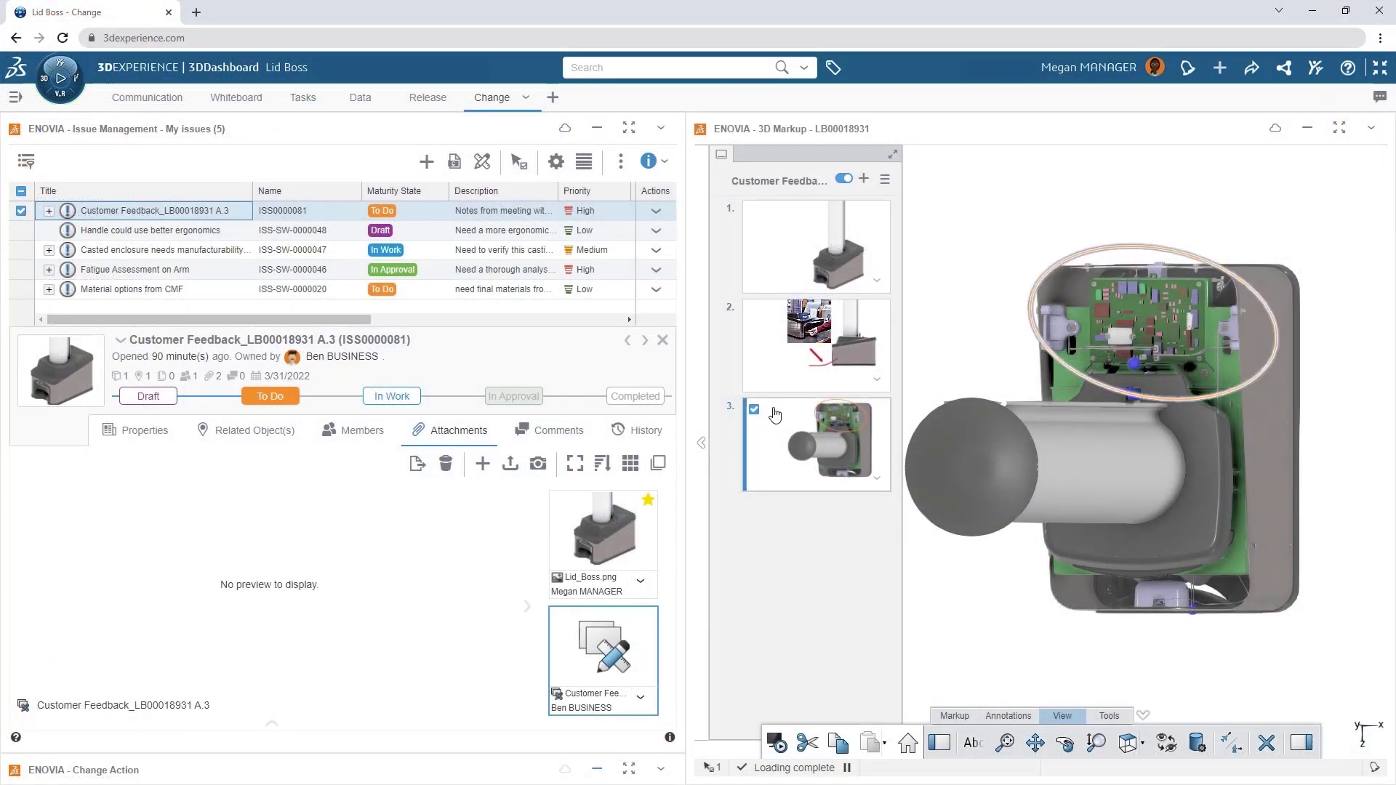
Step: Show the second slide of the Customer Feedback 3D markup and view the comments of the Customer Feedback issue
click(776, 366)
click(255, 430)
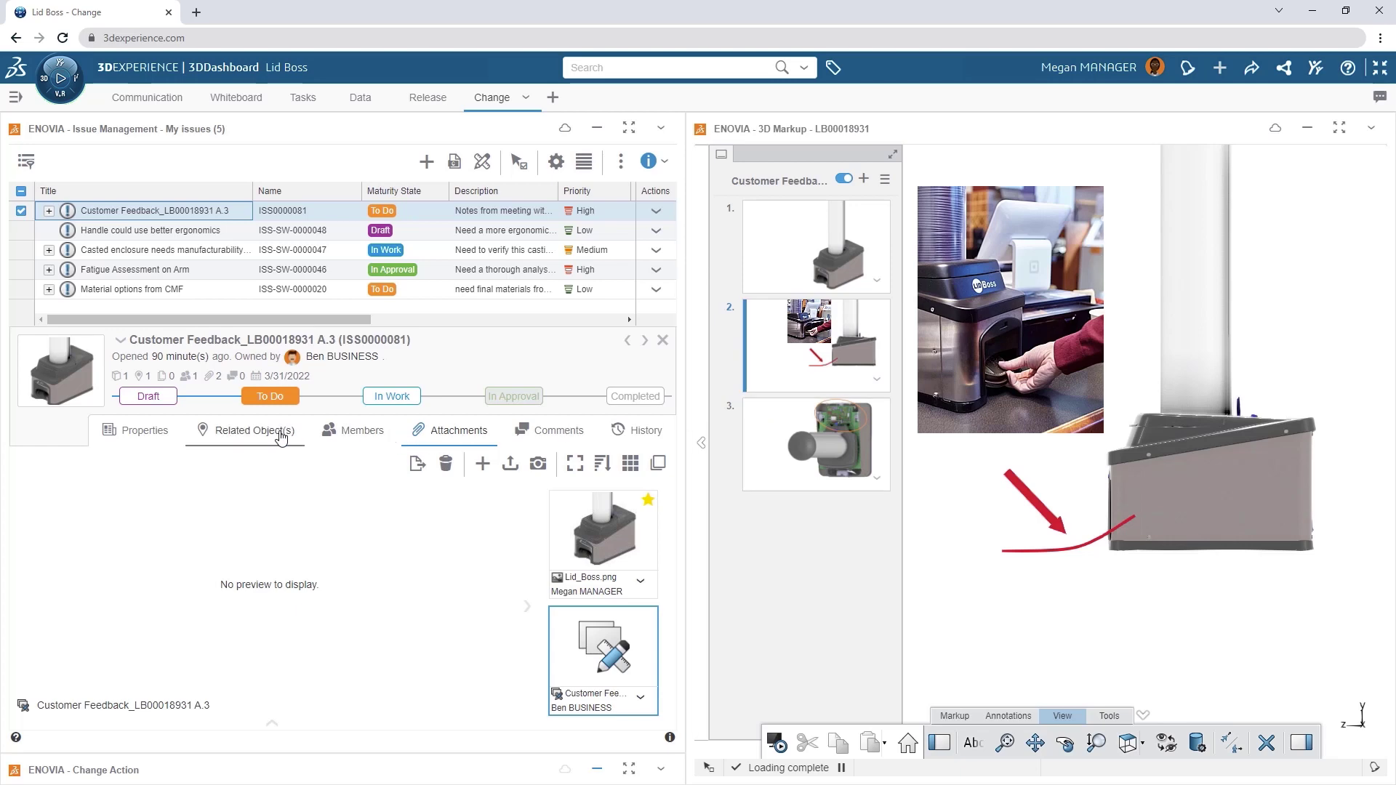
click(528, 435)
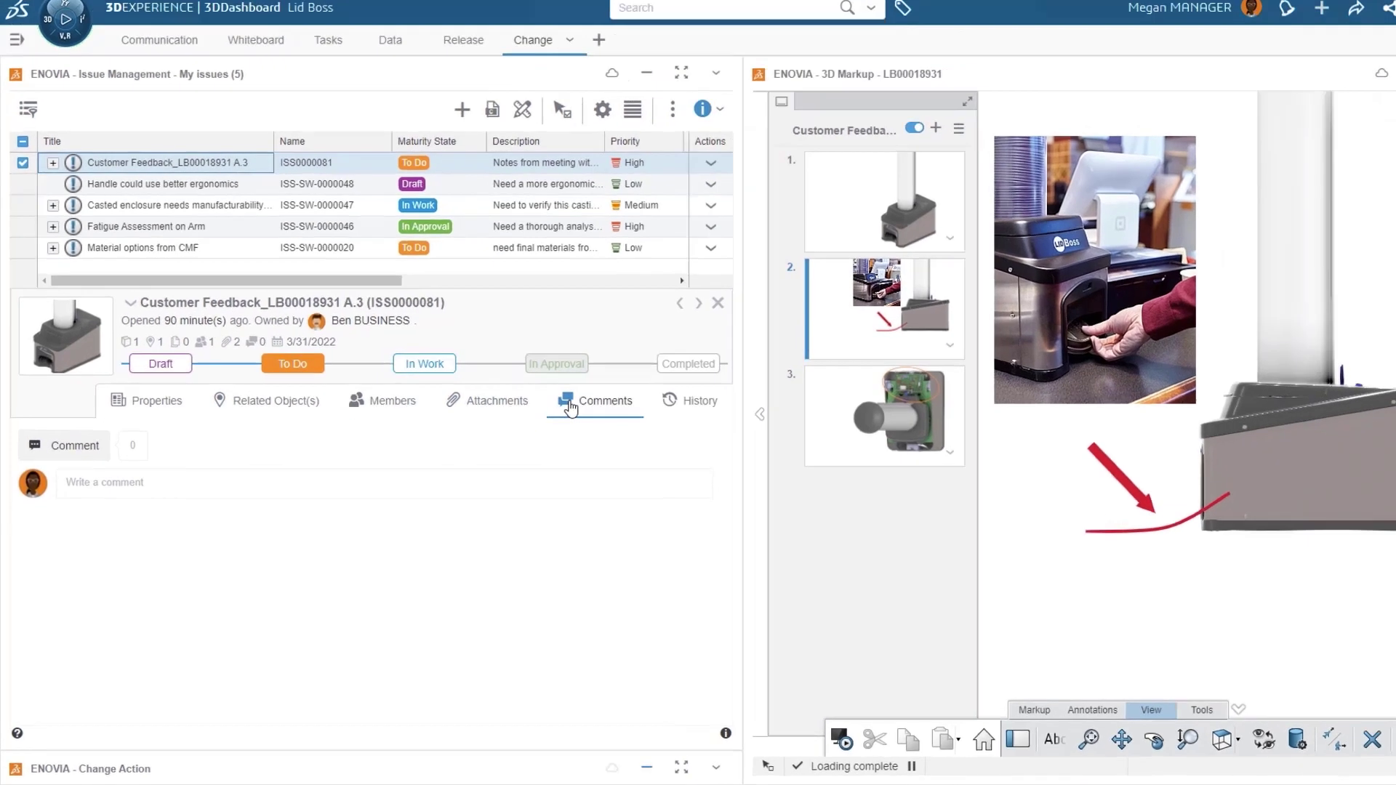
Step: Write a comment mentioning the issue owner: "No problem - I'll issue a change action", adding that a named colleague will get working on it
click(433, 503)
text(@ben)
click(261, 540)
text(No problem - I'll issue a change action and get Eric working on it)
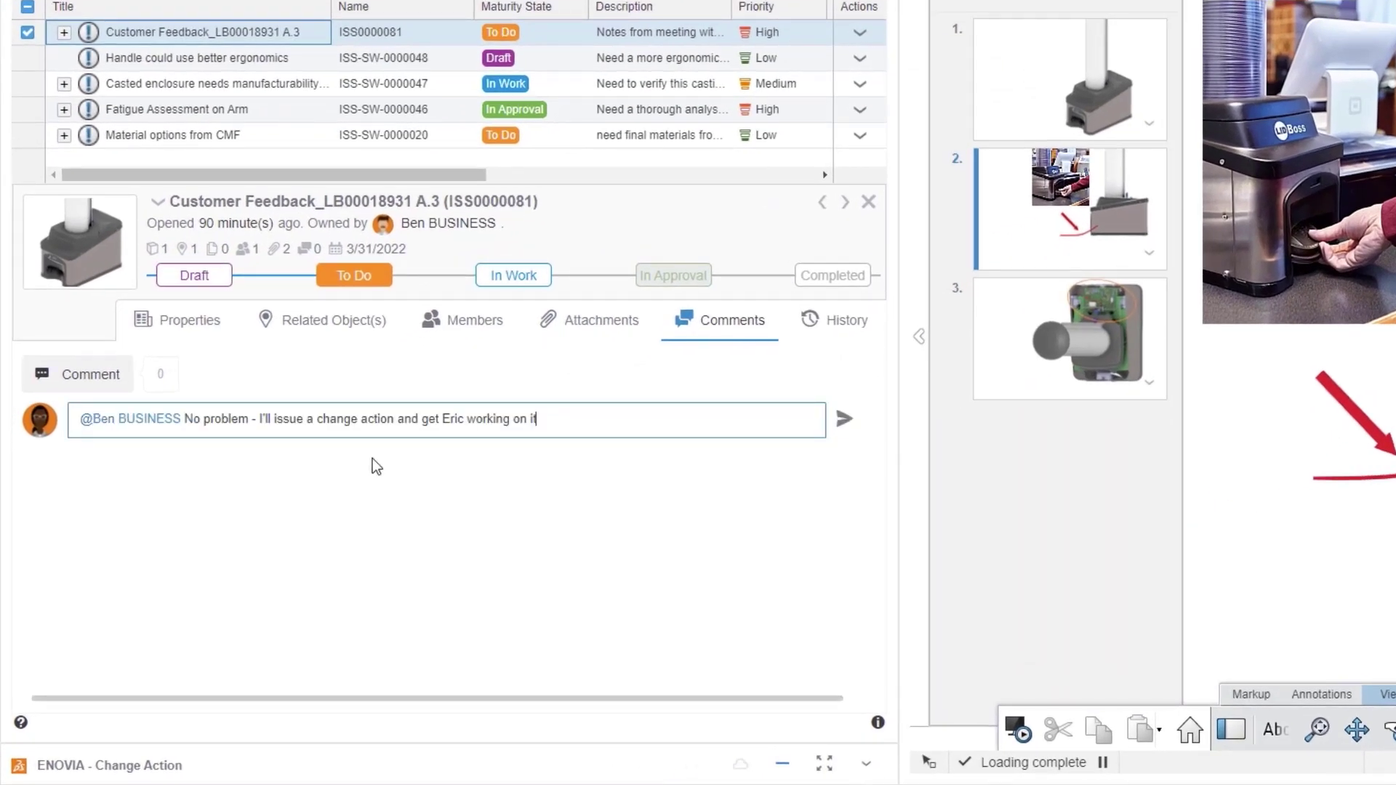